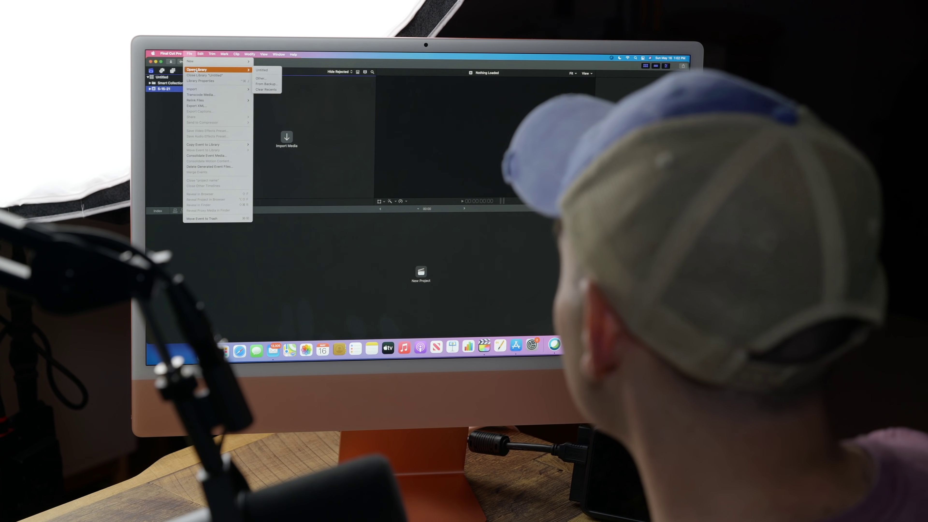
Create a new event named "imac unboxing test" in the Untitled library
left_click(260, 68)
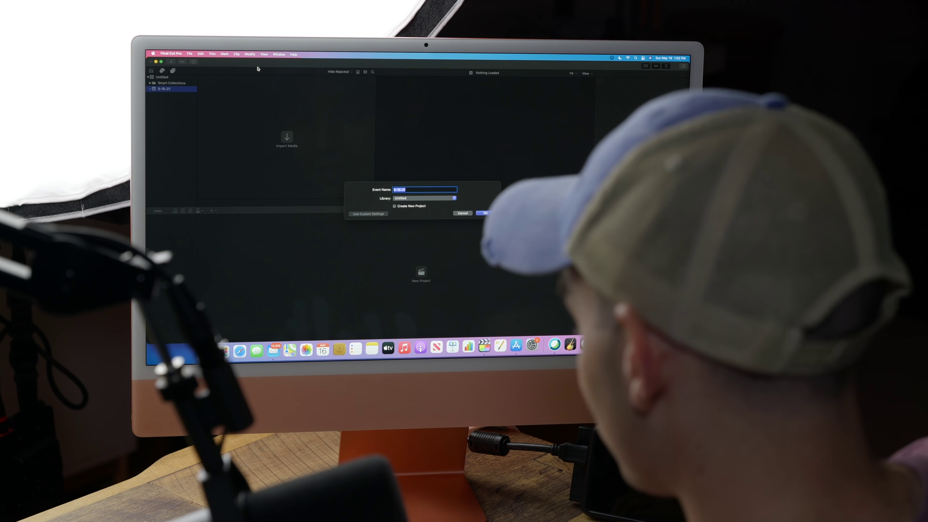
type("imac")
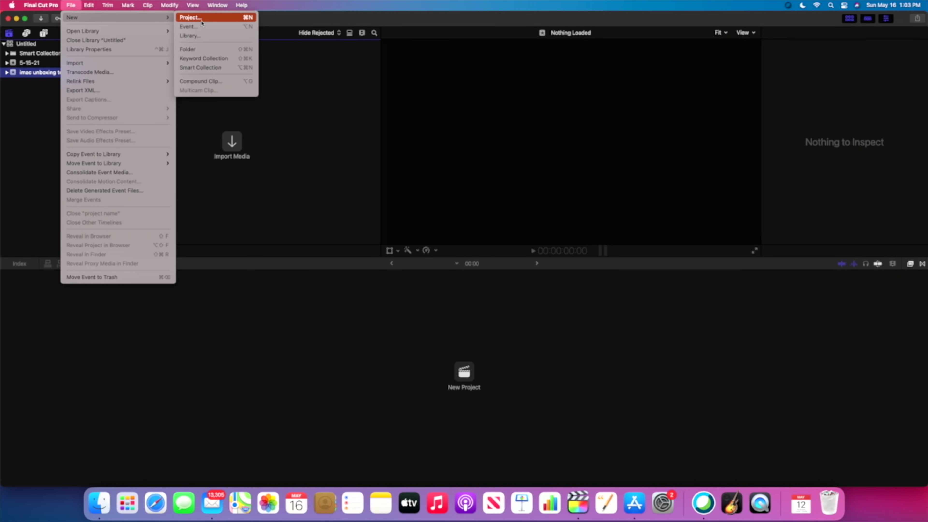
Create a new project named "unboxing test" in the imac unboxing test event
left_click(202, 20)
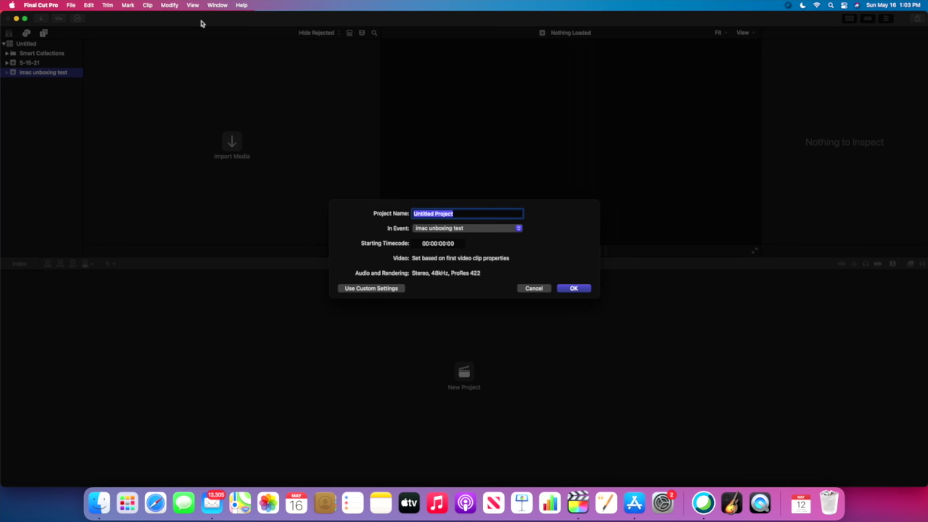
type("unboxing test")
key("Return")
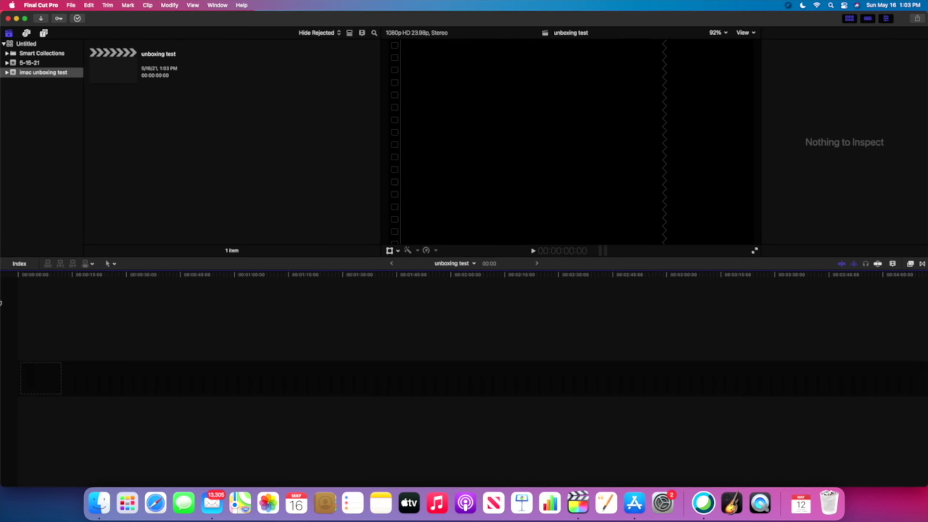
Import P1011429.MP4, P1022223.MP4 and P1041273.MP4 from the imac video editing folder into the imac unboxing test event
left_click(219, 117)
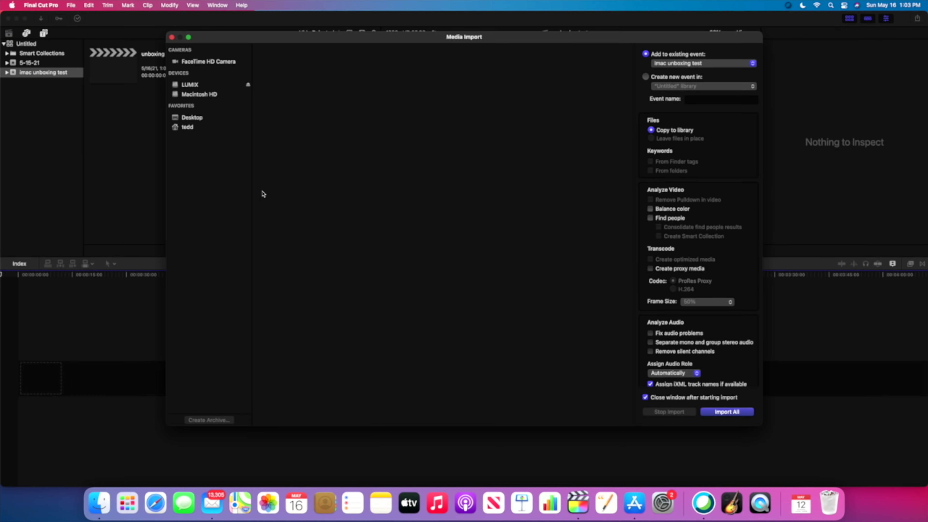
left_click(472, 197)
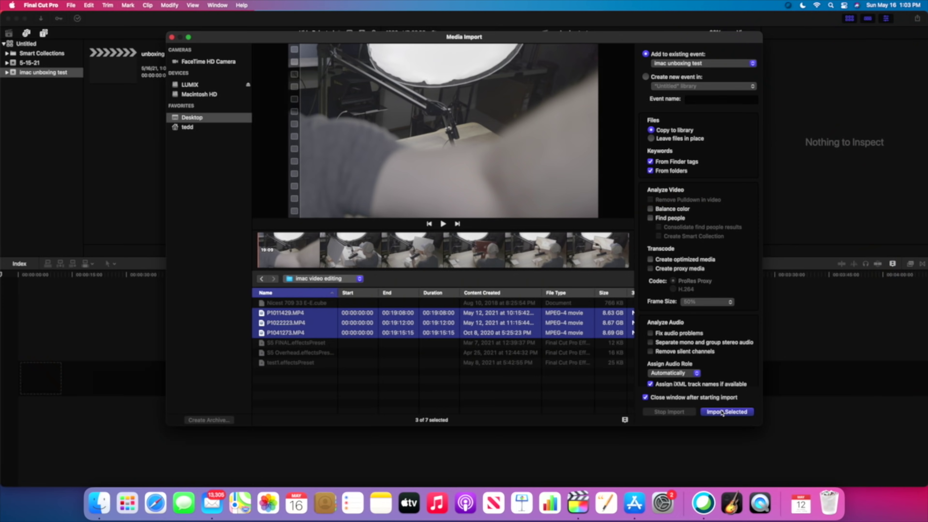
left_click(722, 412)
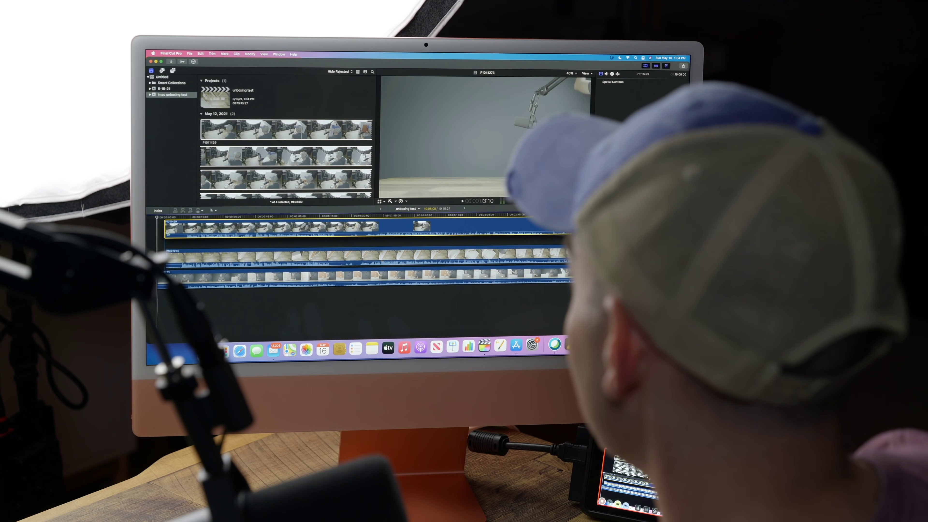
Shift connected clips P1011429 and P1022223 along the timeline to roughly match base clip P1041273, and disable both
left_click(167, 232)
left_click_drag(196, 258, 195, 258)
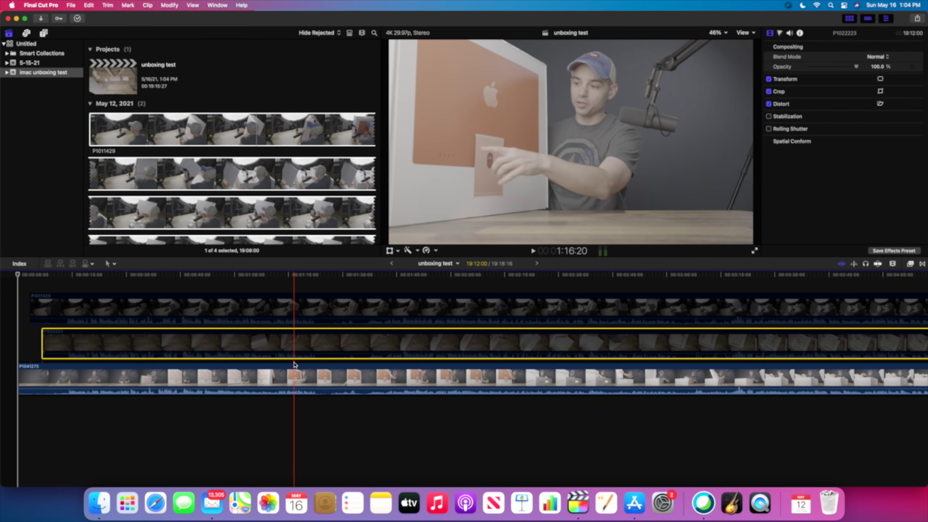
Select base clip P1041273 and play a short part of it to check the synced footage
left_click(295, 366)
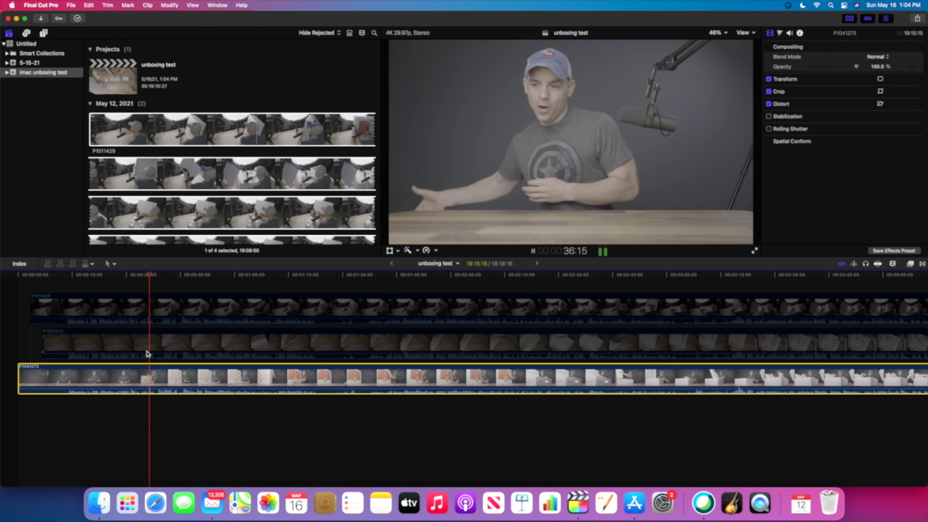
key("space")
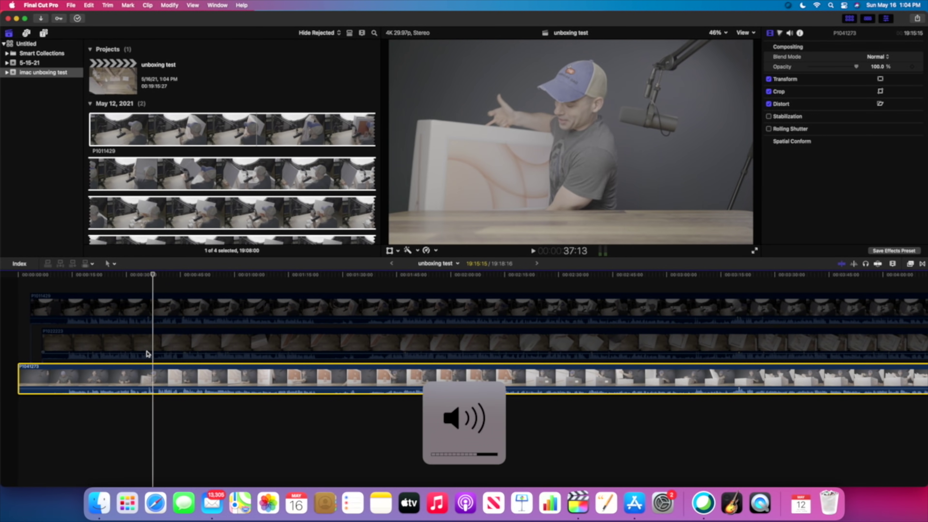
key("space")
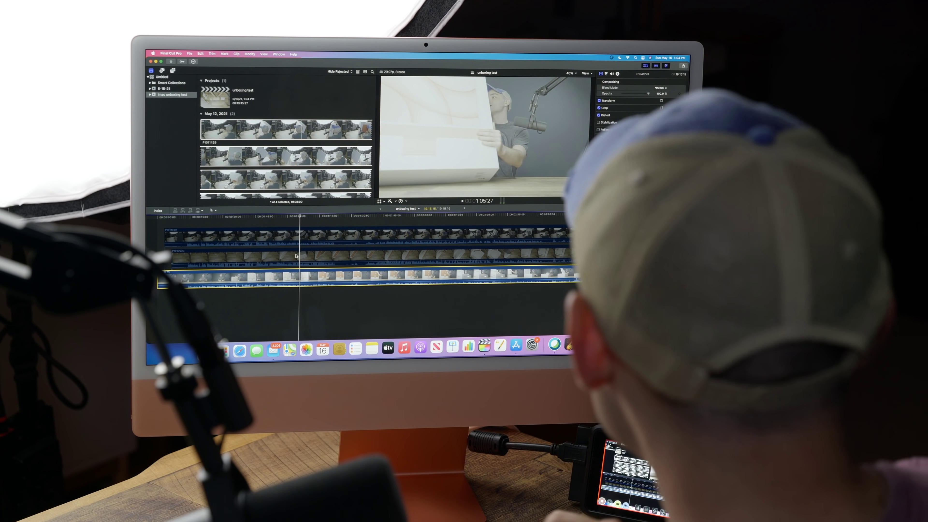
Show the general metadata of clip P1041273 and set its camera LUT to Nicest 709 33 E-E
left_click(618, 74)
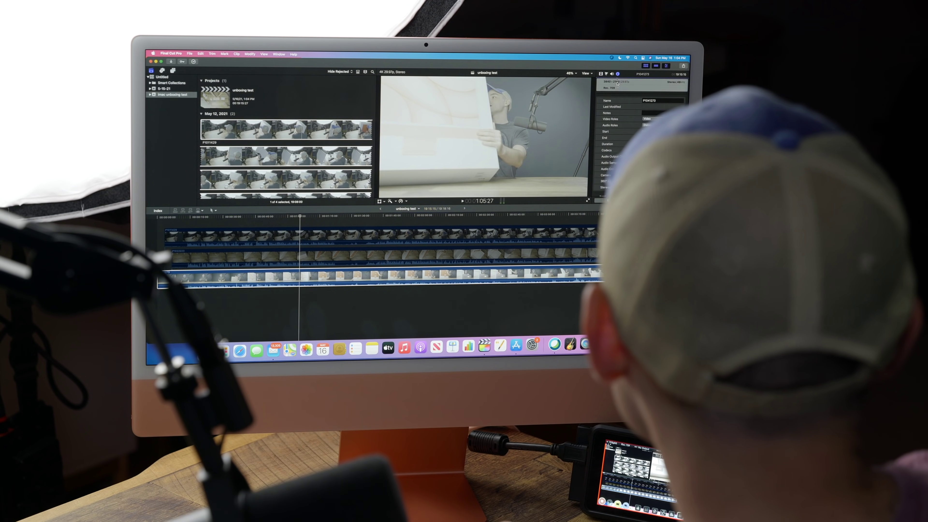
scroll(641, 139, "down", 4)
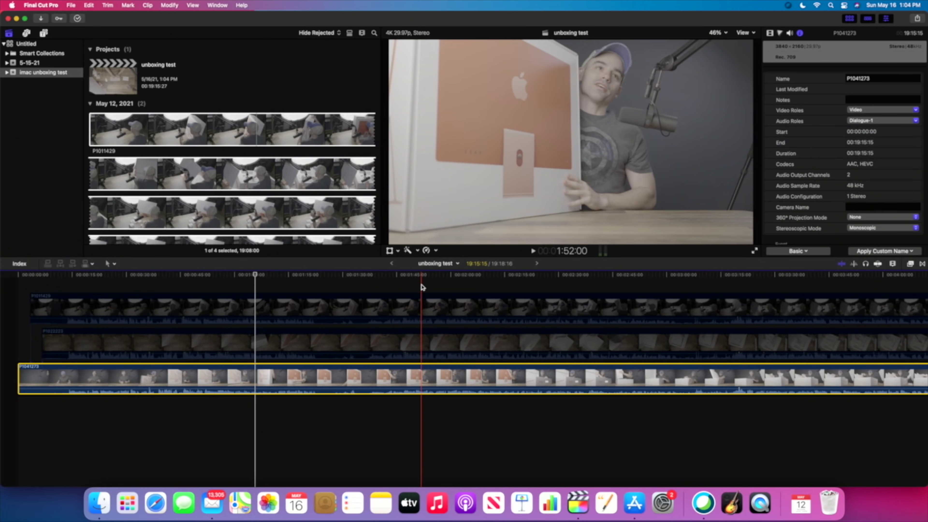
left_click(422, 287)
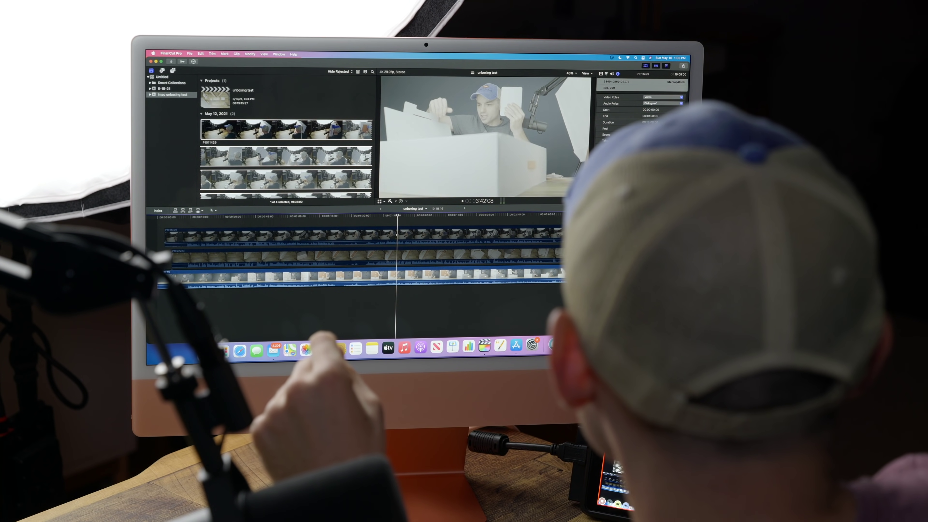
left_click(394, 273)
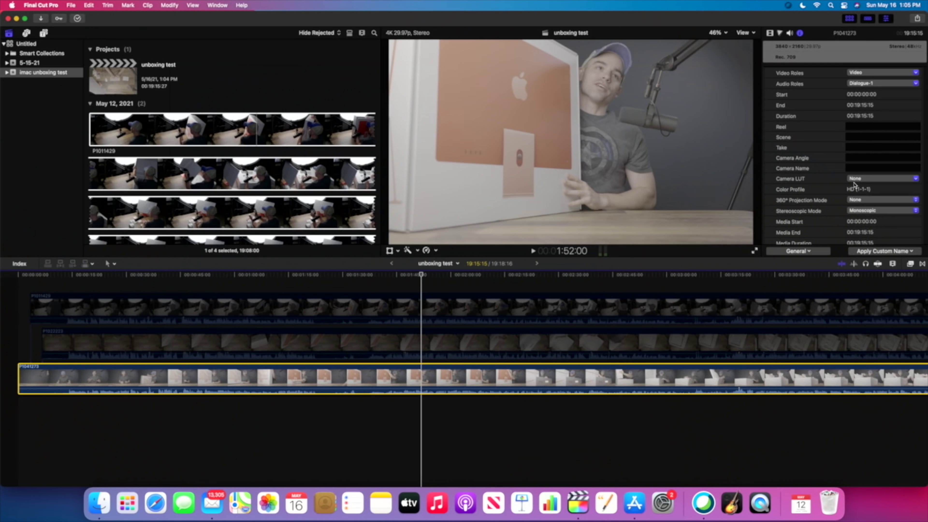
left_click(857, 180)
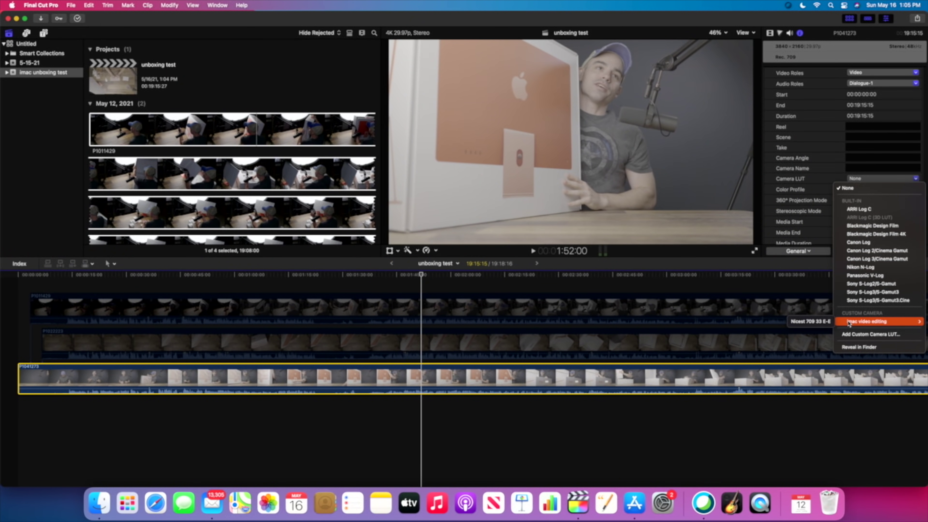
left_click(828, 322)
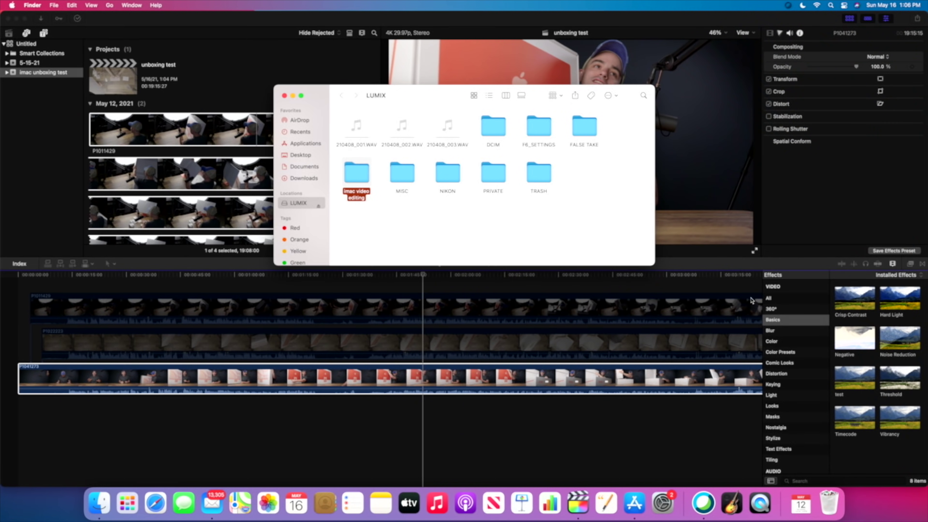
Return to Final Cut Pro and apply the S5 FINAL effect preset to clip P1041273
left_click(750, 300)
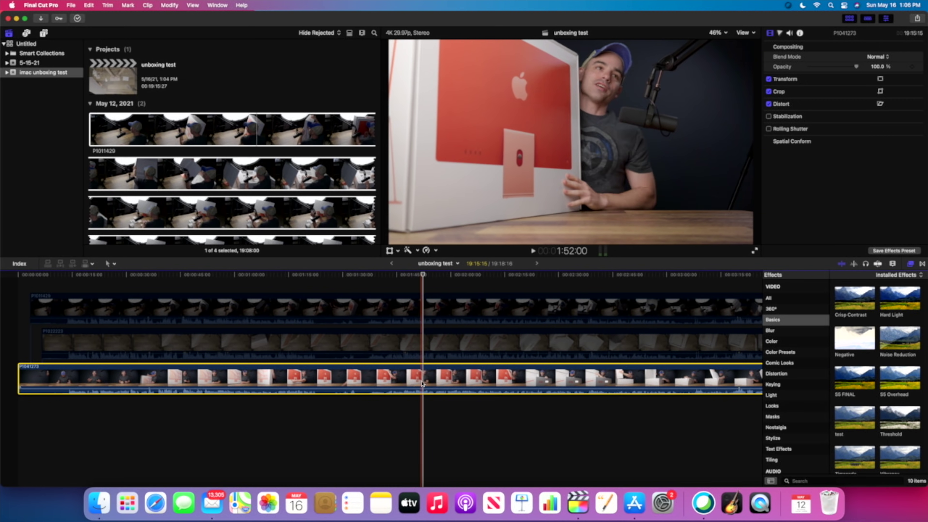
left_click(379, 363)
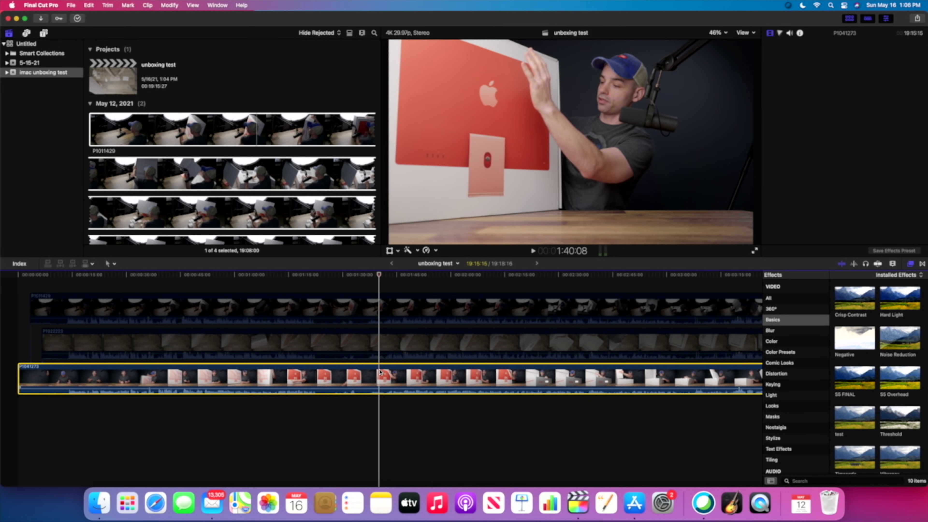
scroll(904, 345, "down", 1)
scroll(903, 344, "up", 1)
left_click_drag(855, 367, 538, 373)
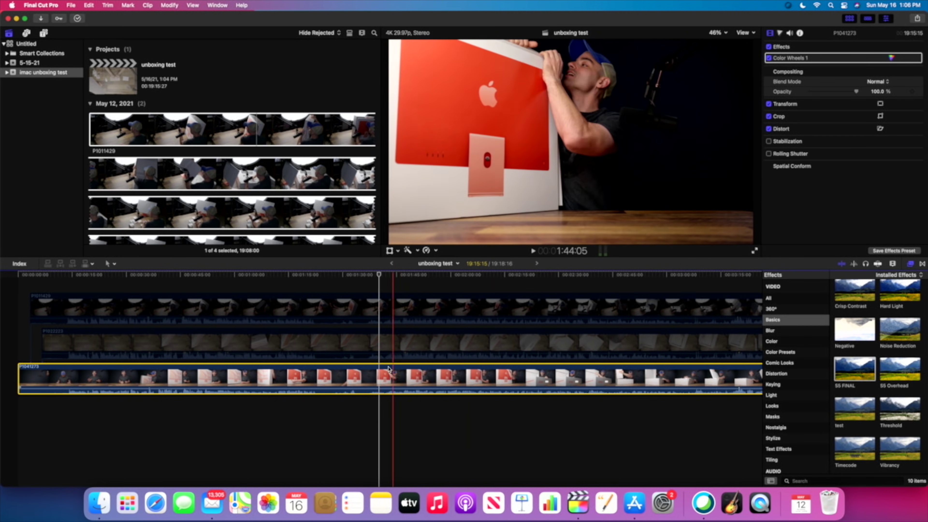
Show the video scopes for the graded front-camera footage at about 2:41 on the timeline
scroll(534, 371, "right", 3)
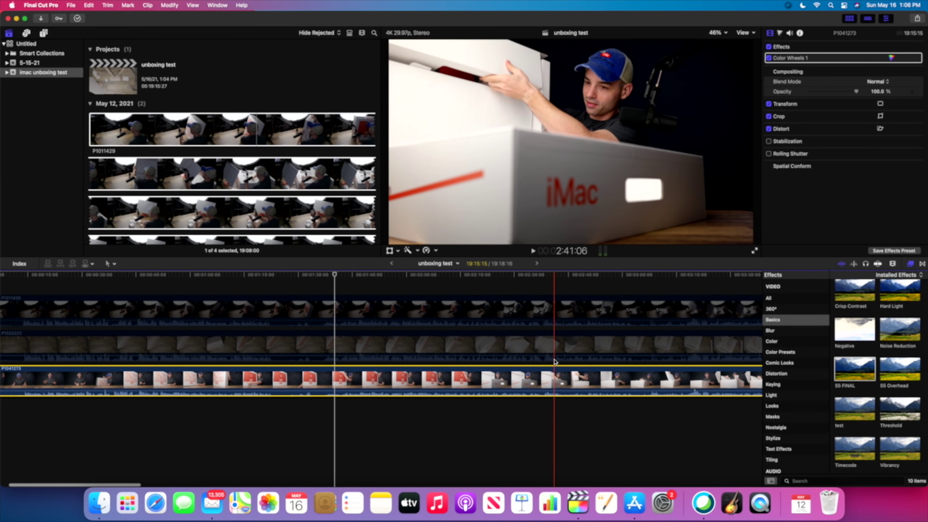
left_click(558, 365)
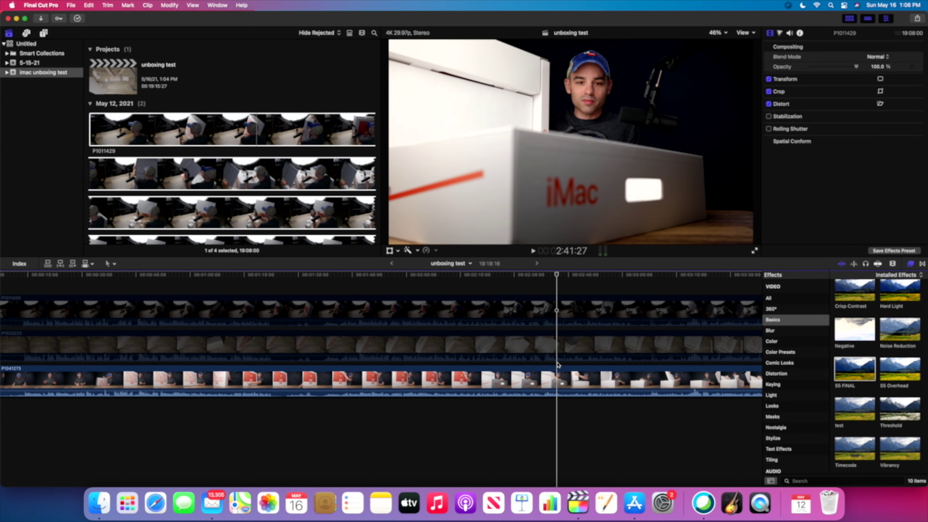
left_click(753, 33)
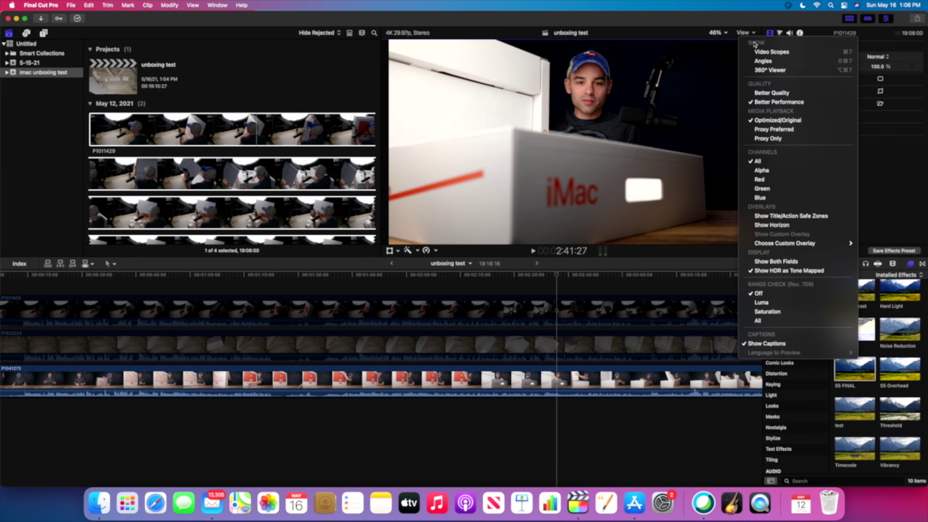
left_click(755, 52)
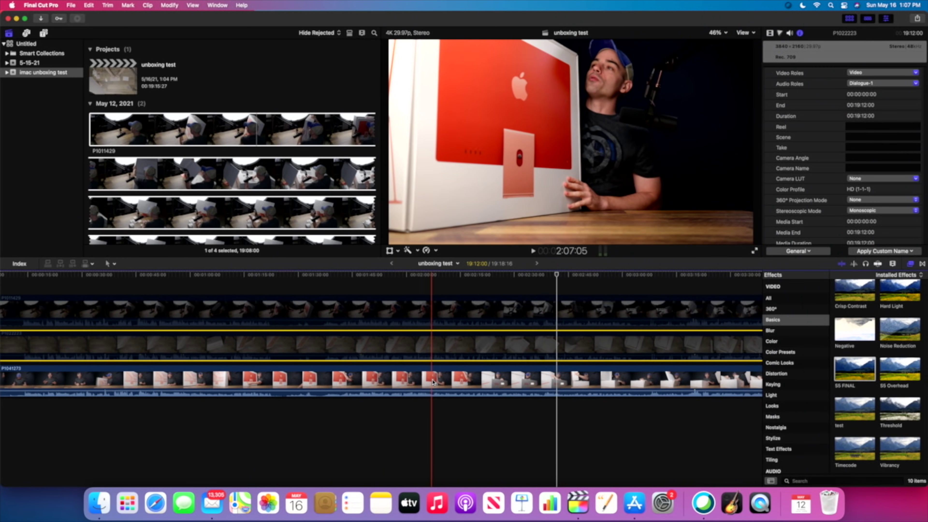
Enable overhead clip P1022223, set its camera LUT to Nicest 709 33 E-E and apply the S5 Overhead effect preset
left_click(465, 343)
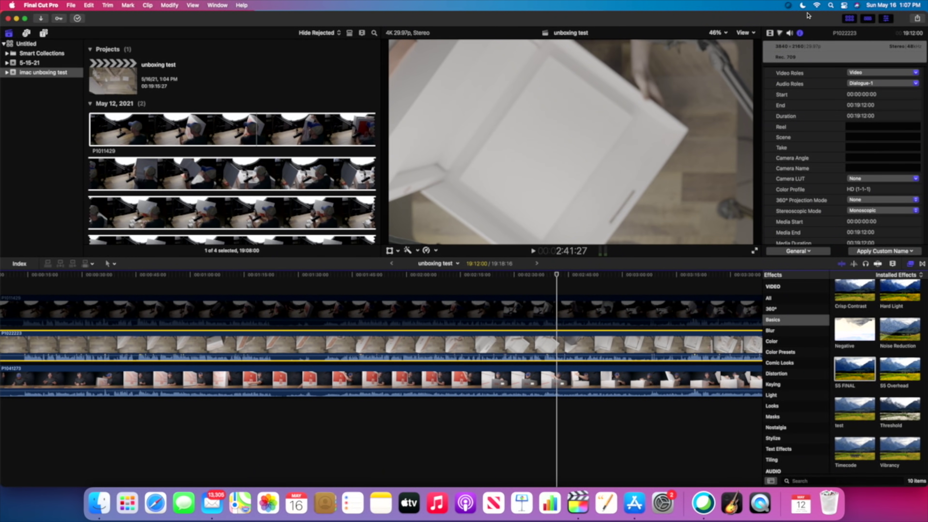
left_click(880, 180)
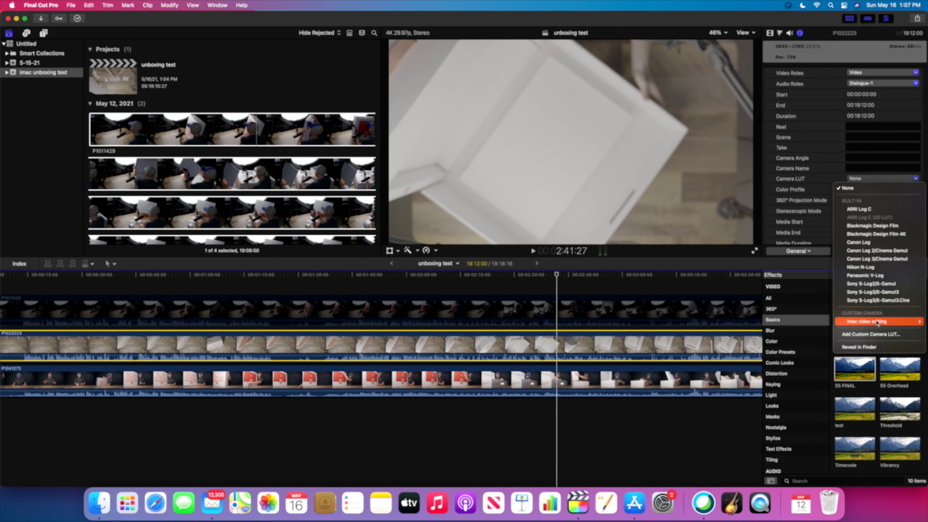
left_click(827, 322)
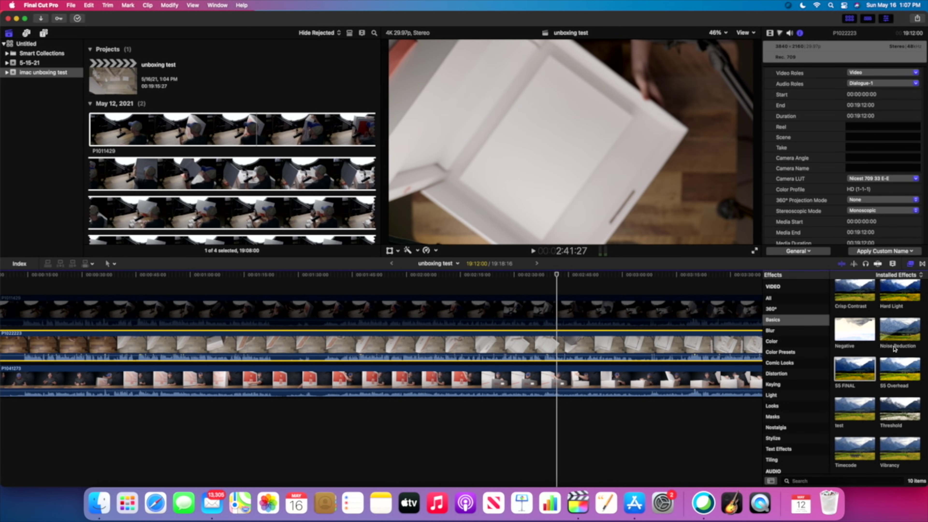
left_click_drag(894, 374, 680, 351)
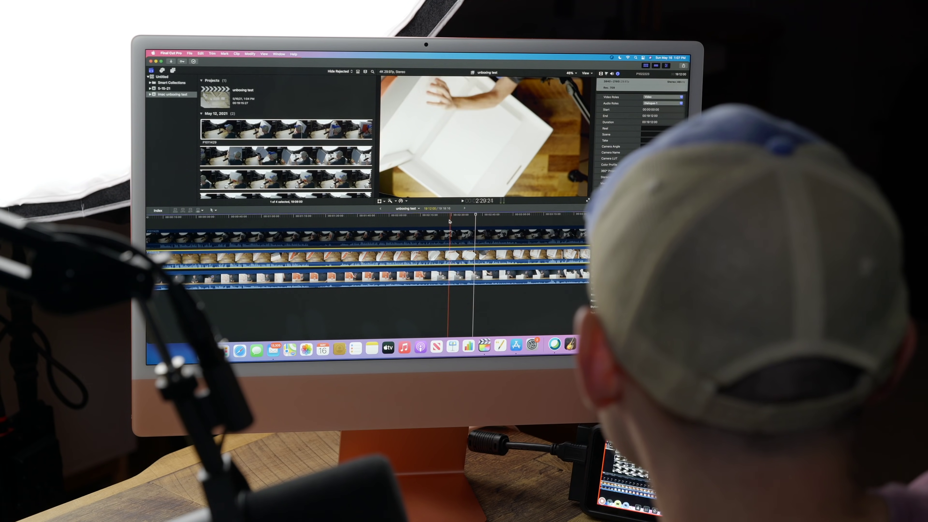
Move overhead clip P1022223 slightly earlier near the timeline's start so its audio waveform lines up with base clip P1041273
left_click(521, 311)
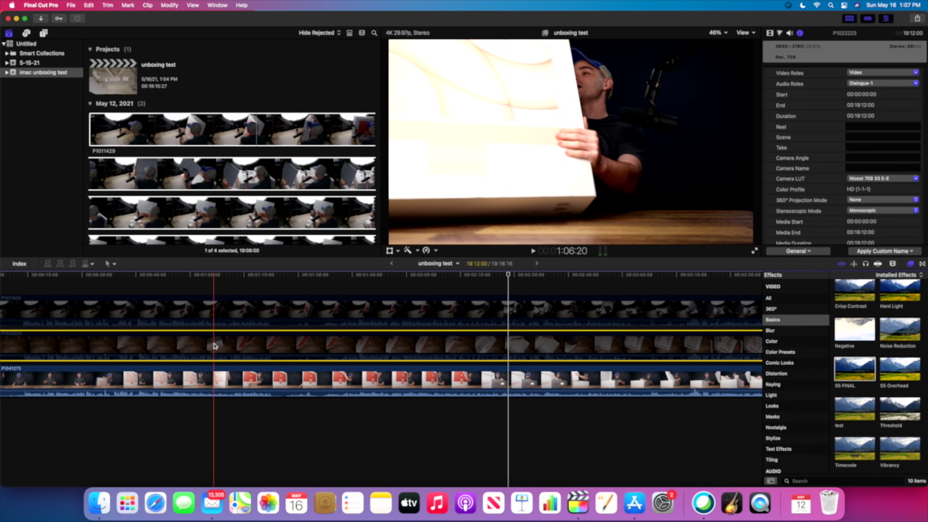
left_click(300, 348)
scroll(300, 347, "right", 1)
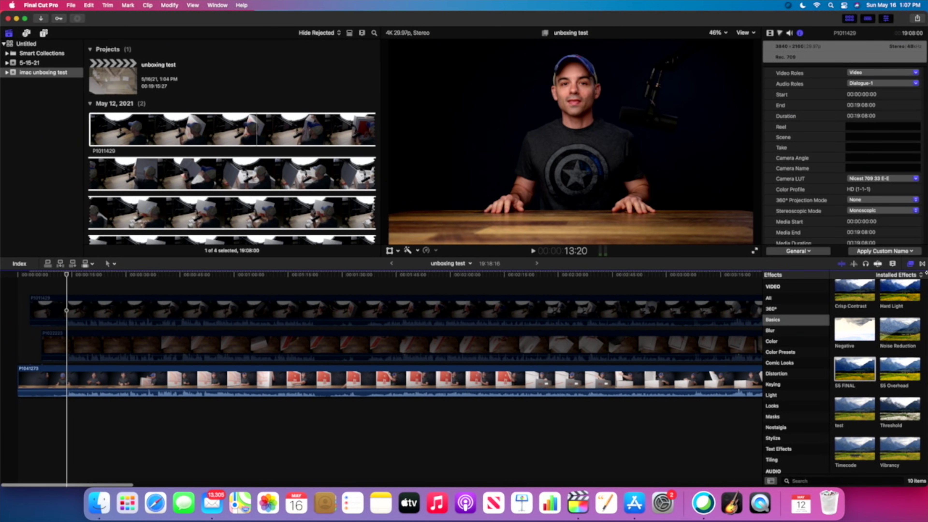
left_click_drag(892, 280, 895, 282)
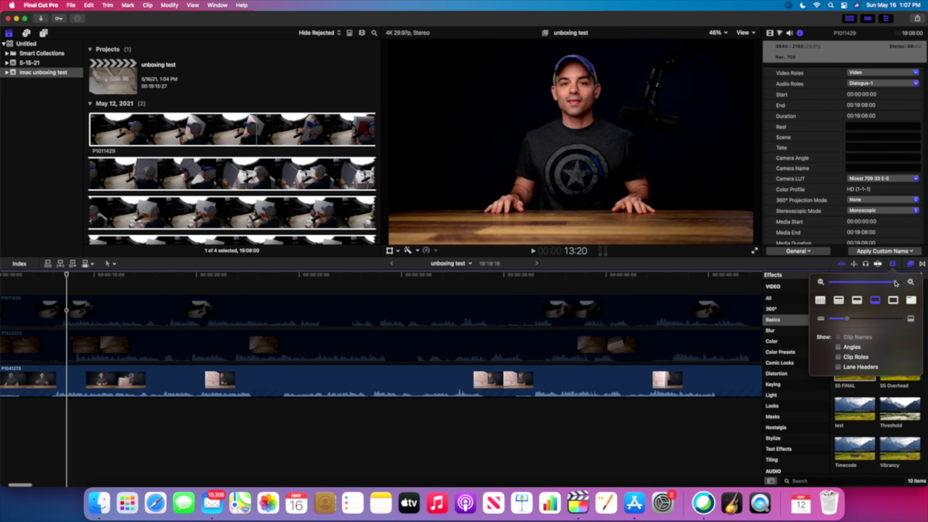
scroll(205, 339, "left", 10)
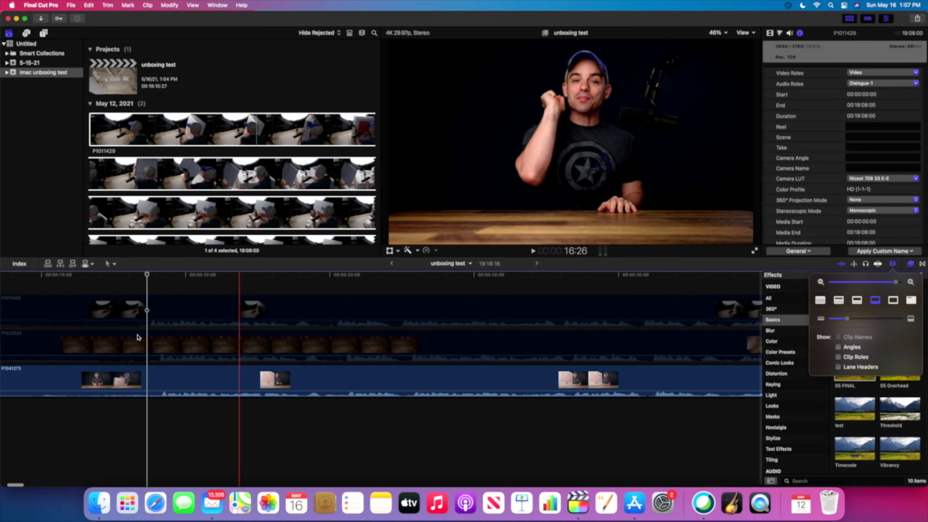
left_click(328, 345)
left_click_drag(328, 345, 325, 345)
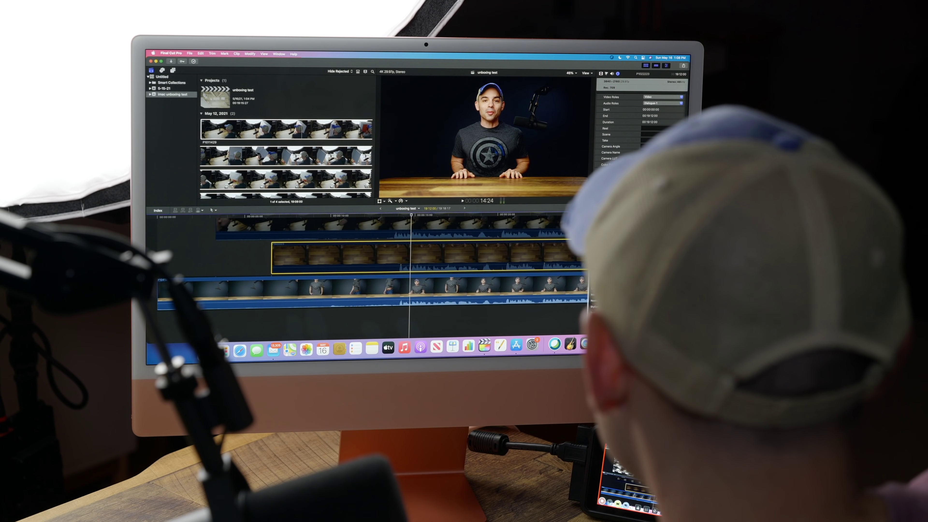
Nudge clip P1011429 slightly later to match the base clip's audio, and re-enable overhead clip P1022223
left_click_drag(386, 223, 394, 224)
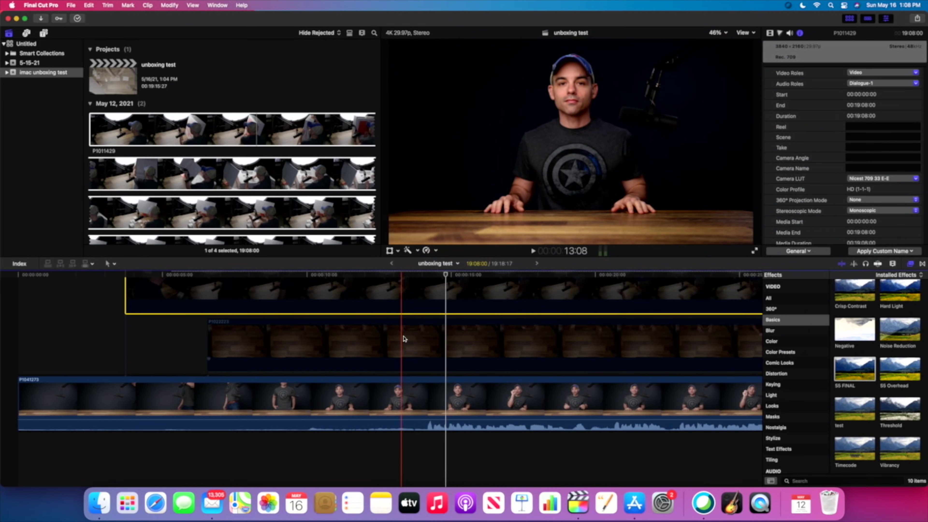
left_click(404, 339)
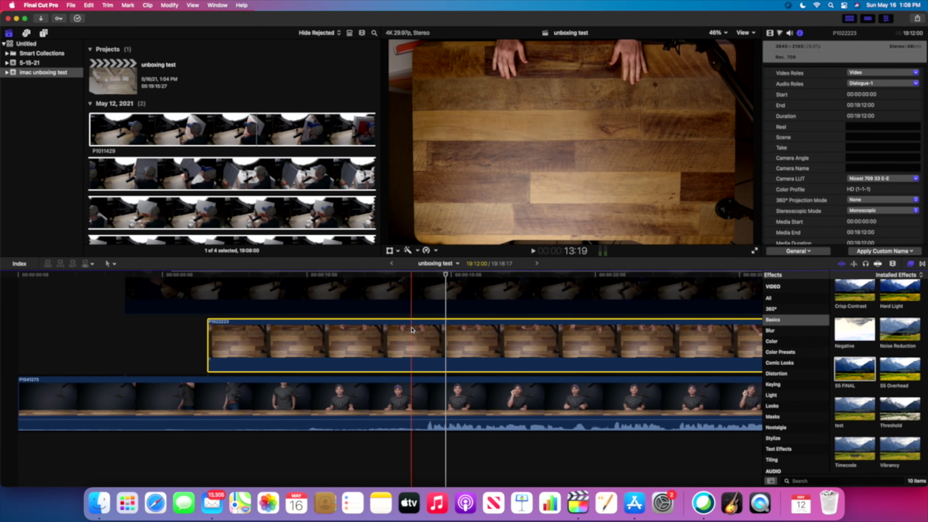
Rotate overhead clip P1022223 by 180° and scale it to 115% so that it fills the frame
left_click(770, 33)
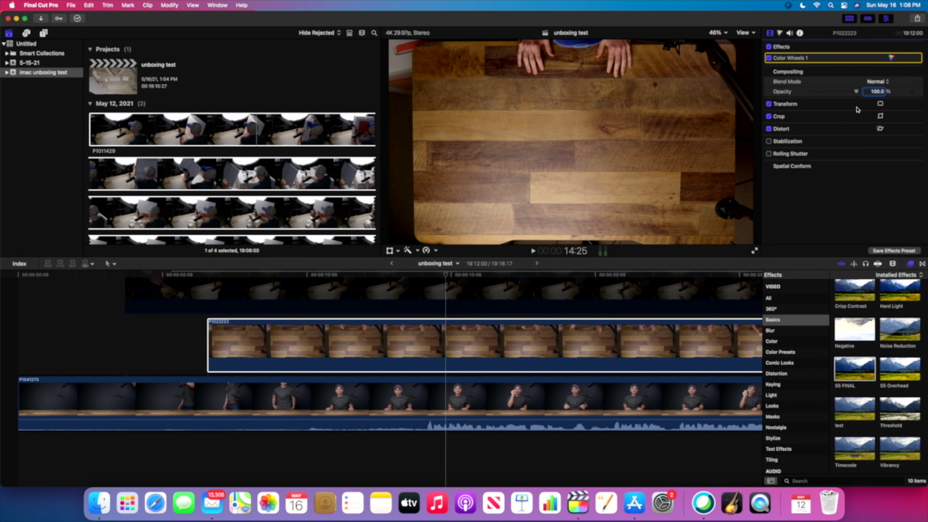
left_click(779, 34)
left_click(770, 33)
left_click(562, 318)
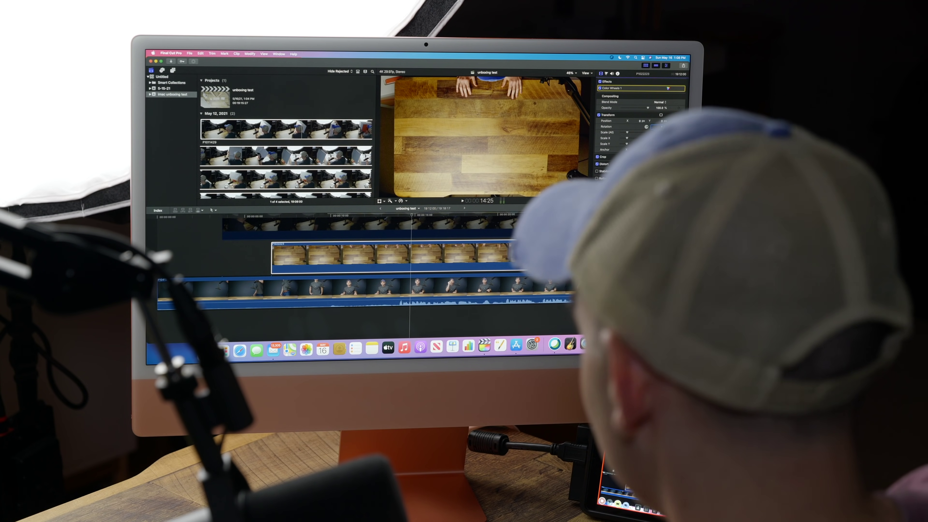
left_click_drag(662, 127, 662, 120)
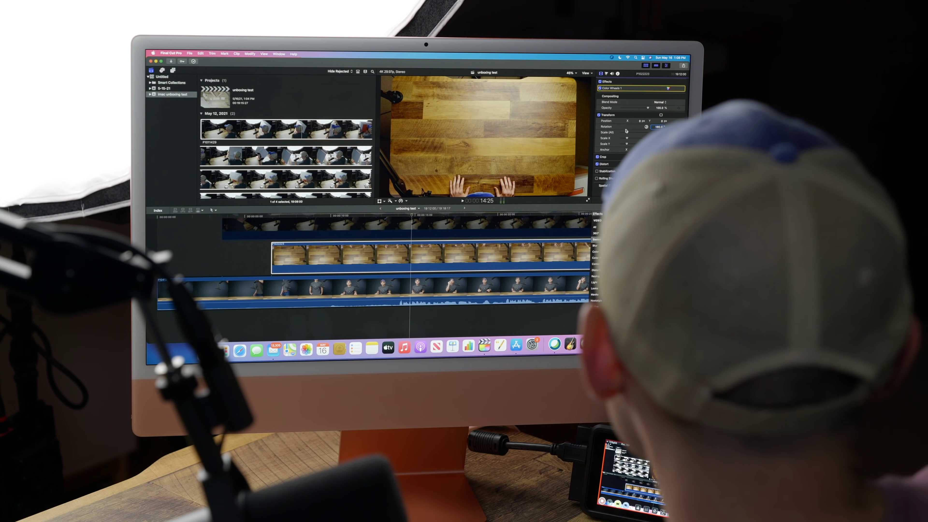
left_click_drag(628, 133, 628, 132)
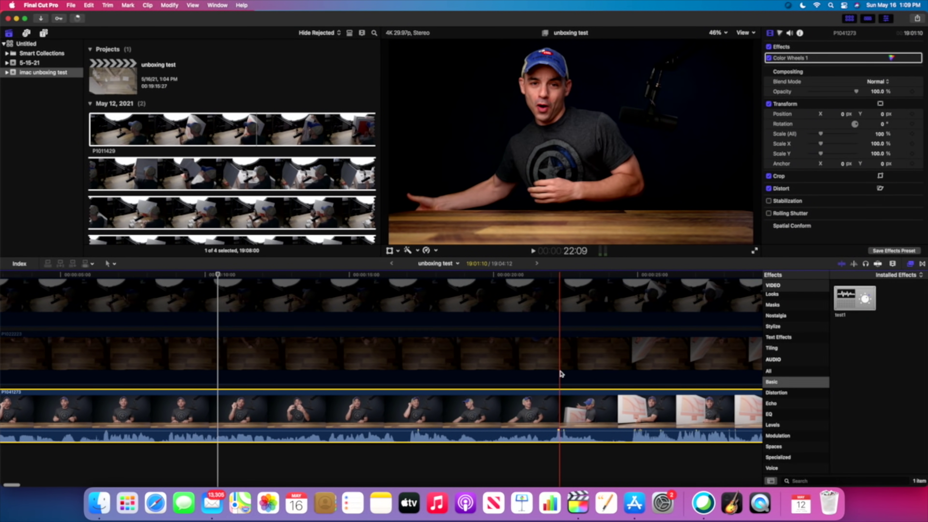
Play and skim the front-camera footage from about 0:22 to 2:08 to check the unboxing takes
scroll(560, 368, "right", 3)
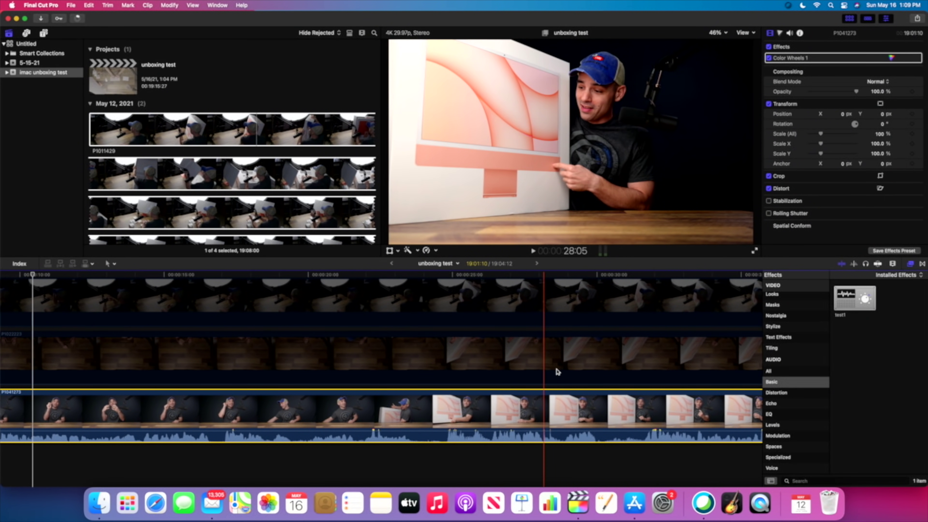
scroll(556, 366, "right", 4)
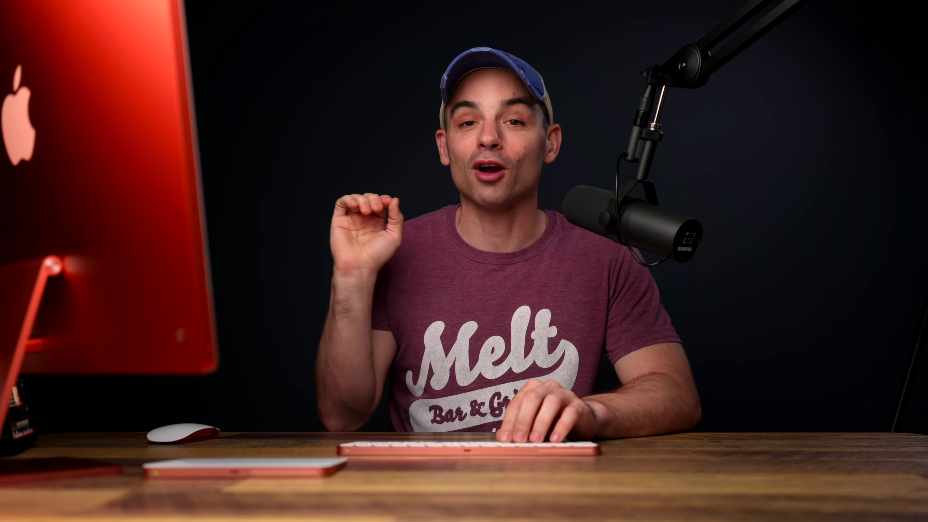
key("space")
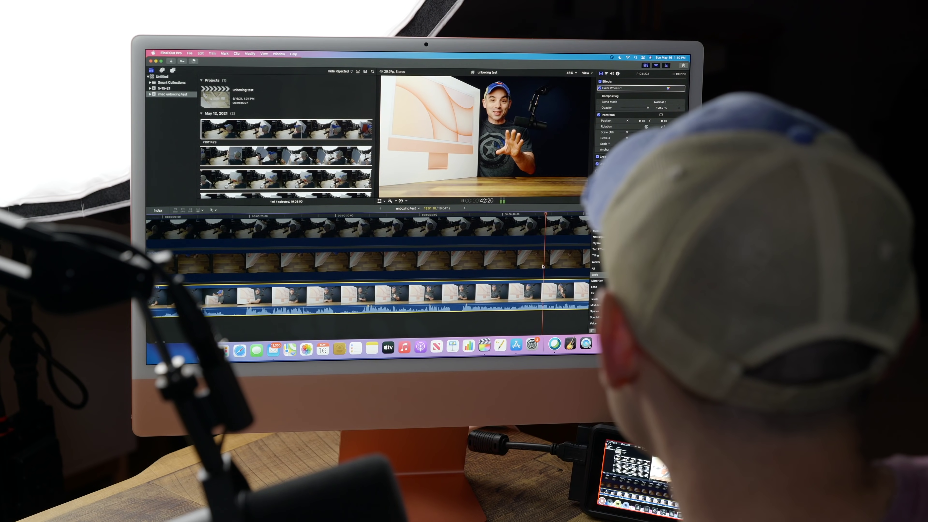
scroll(542, 266, "right", 10)
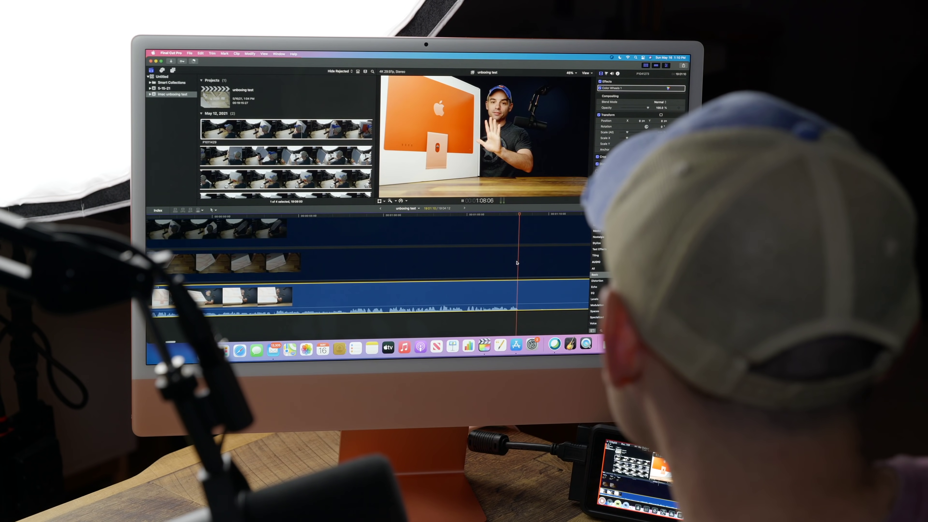
scroll(517, 263, "right", 10)
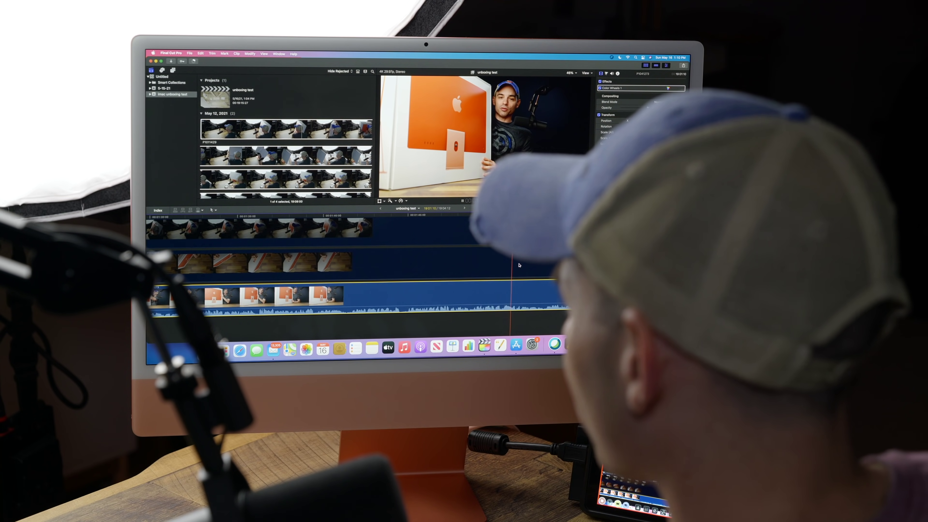
key("space")
scroll(519, 266, "right", 5)
key("space")
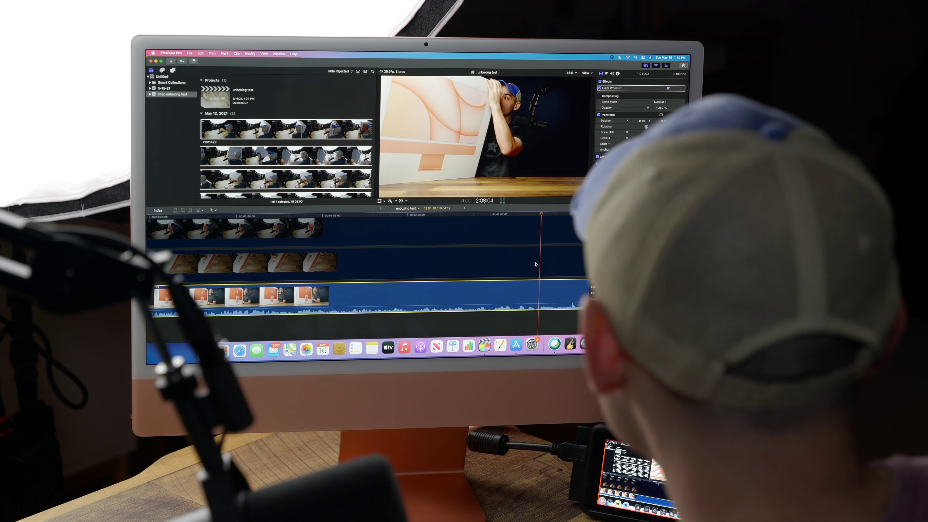
key("space")
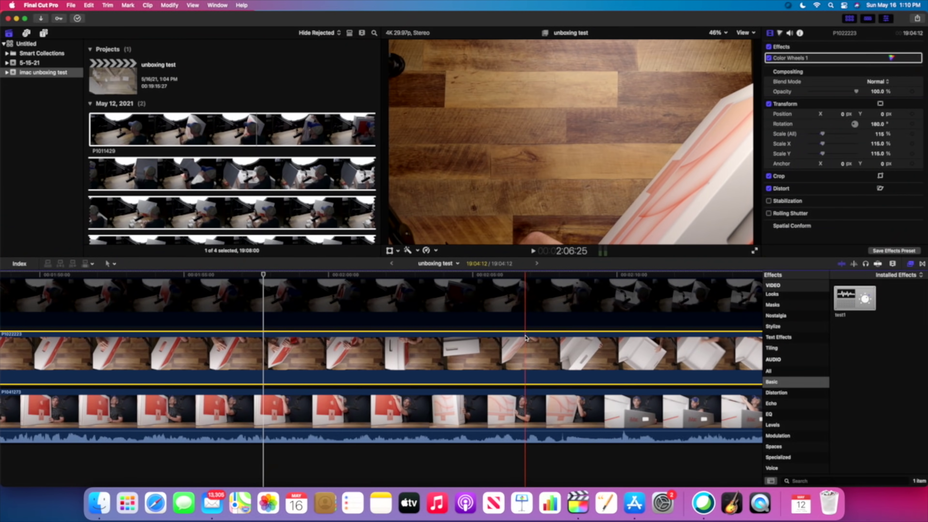
Review the rotated overhead footage up to about 2:45, and return to the timeline's start
key("space")
scroll(525, 338, "right", 15)
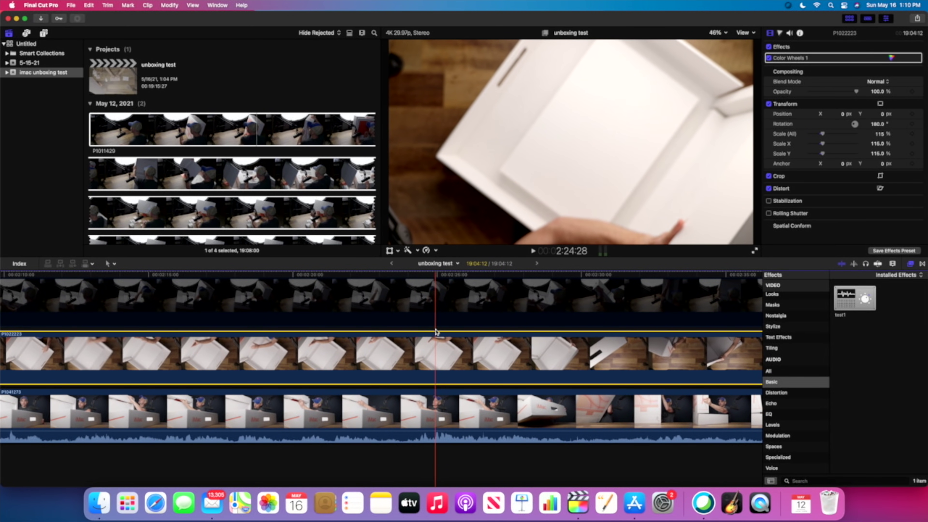
scroll(548, 329, "right", 12)
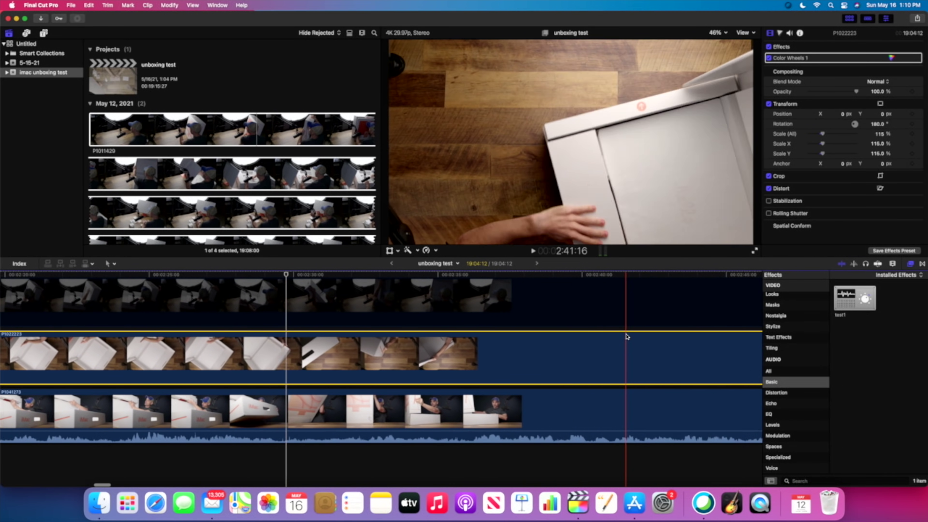
key("space")
scroll(603, 338, "left", 15)
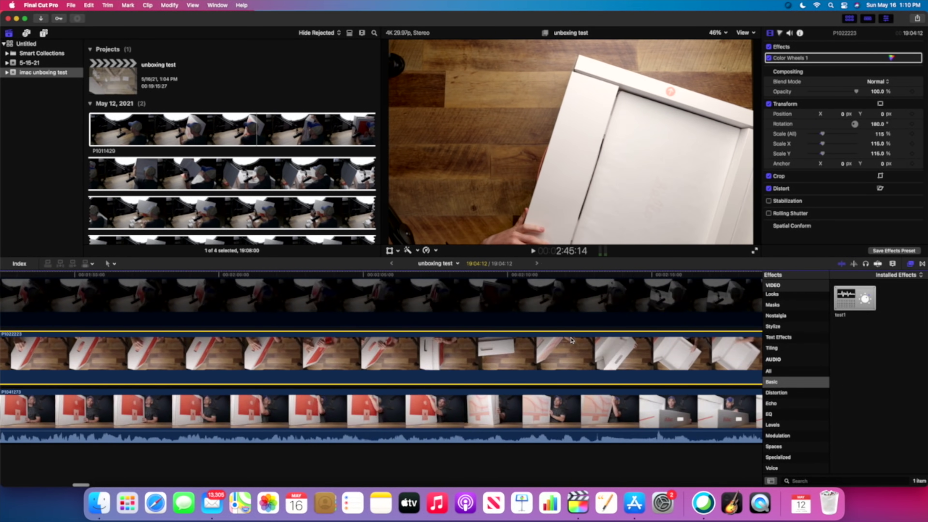
scroll(573, 340, "left", 6)
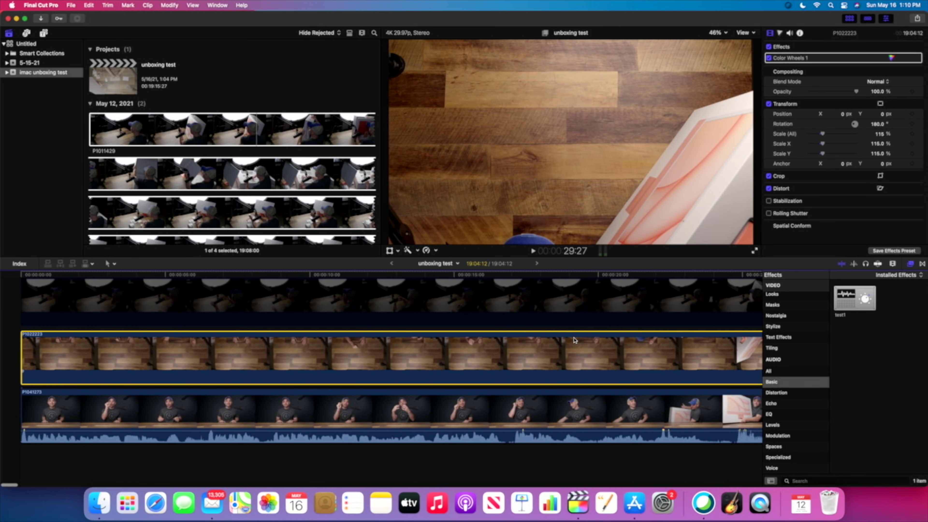
Disable overhead clip P1022223, and cut away the opening of all three camera clips up to about 0:08
key("v")
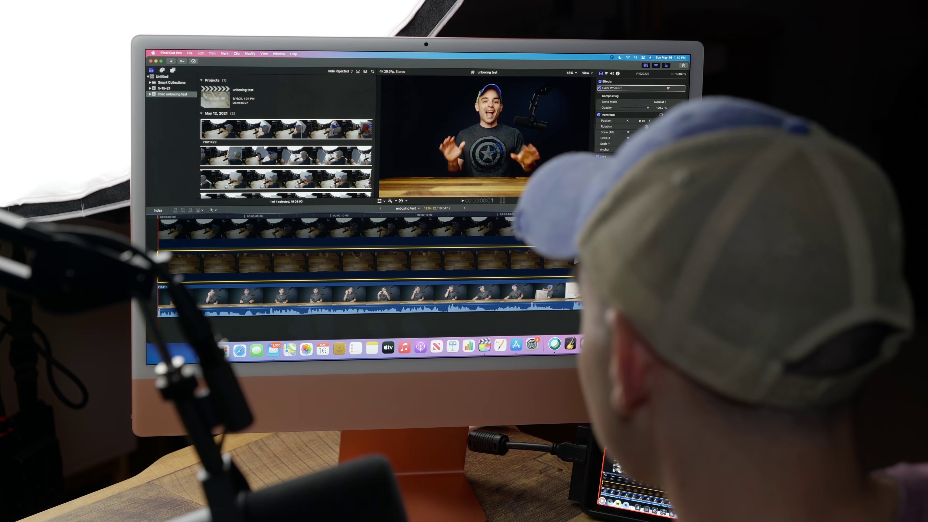
key("space")
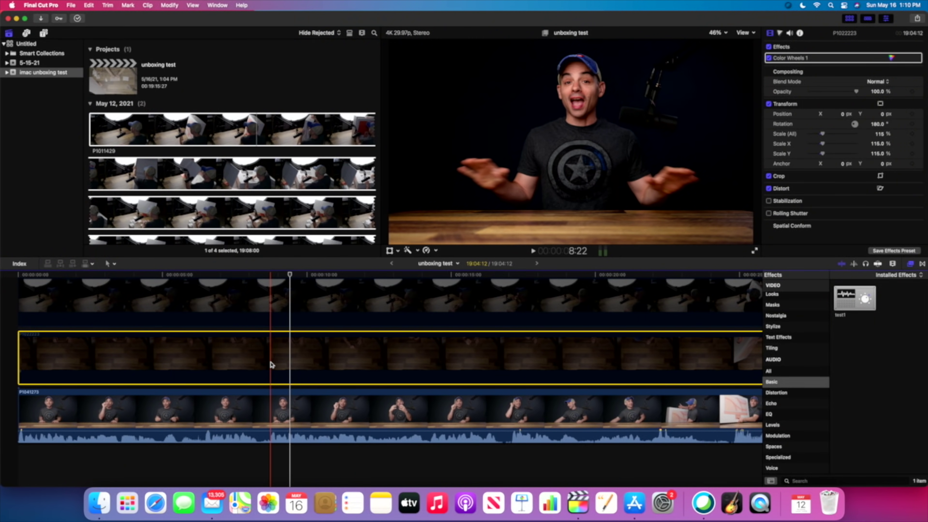
key("super+shift+b")
key("Delete")
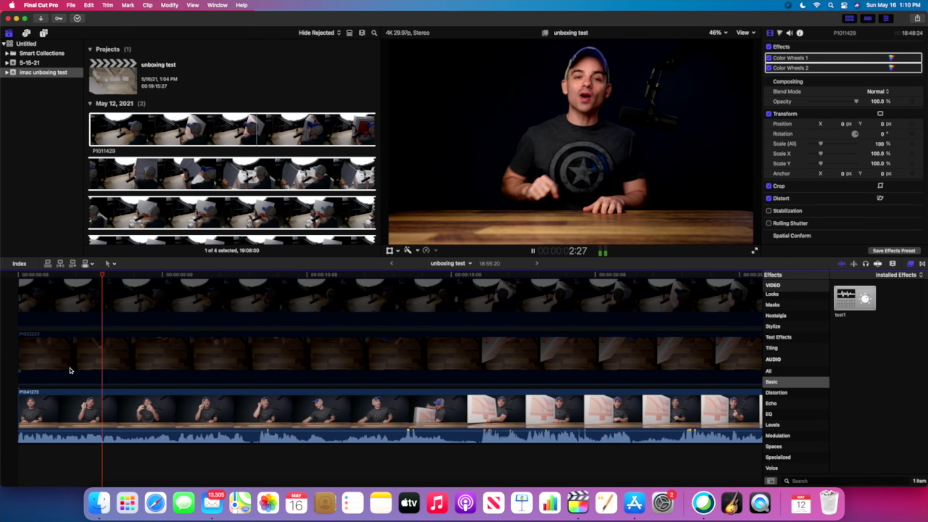
Switch to side-camera clip P1011429 from about 0:03 to 0:06, and cut out the footage following it up to about 0:08
left_click(116, 382)
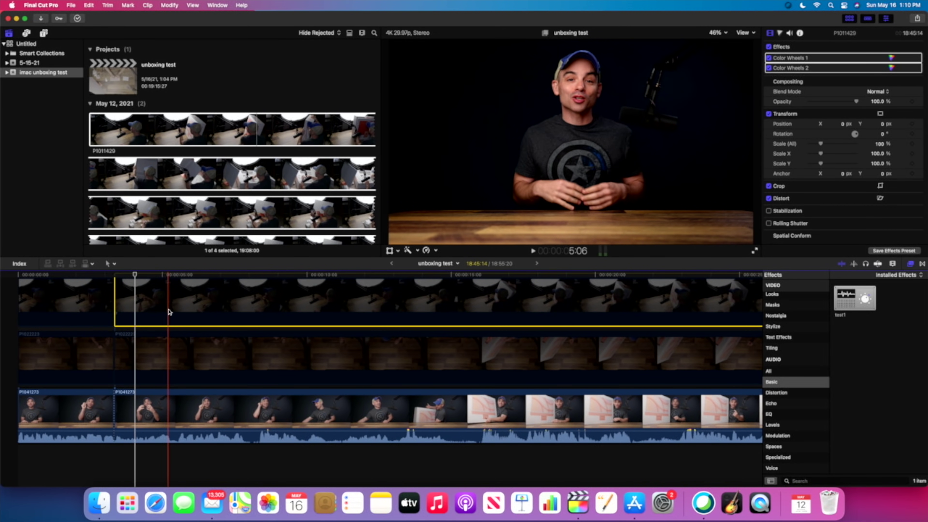
key("v")
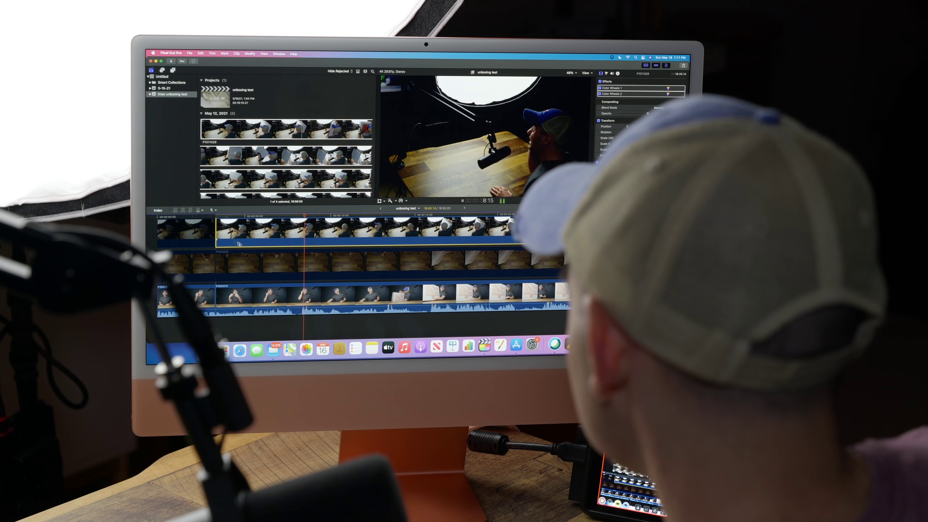
key("super+shift+b")
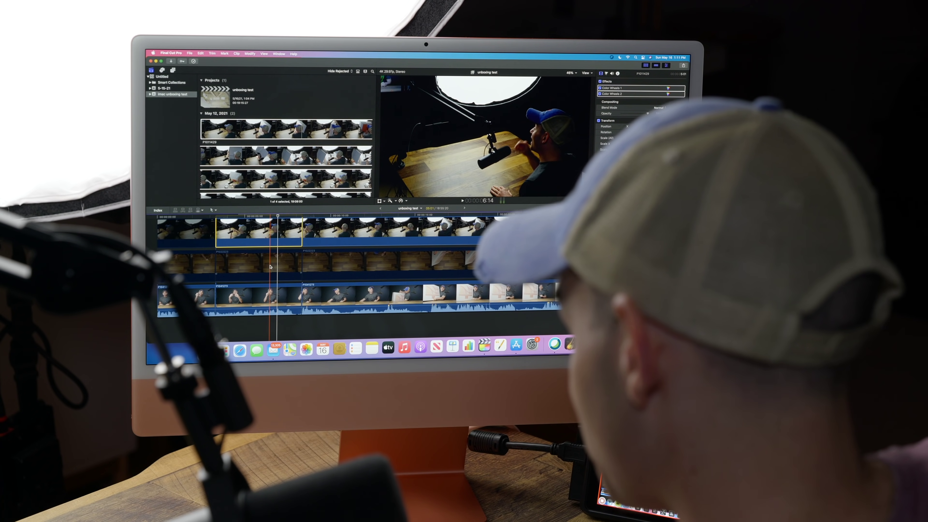
key("super+shift+b")
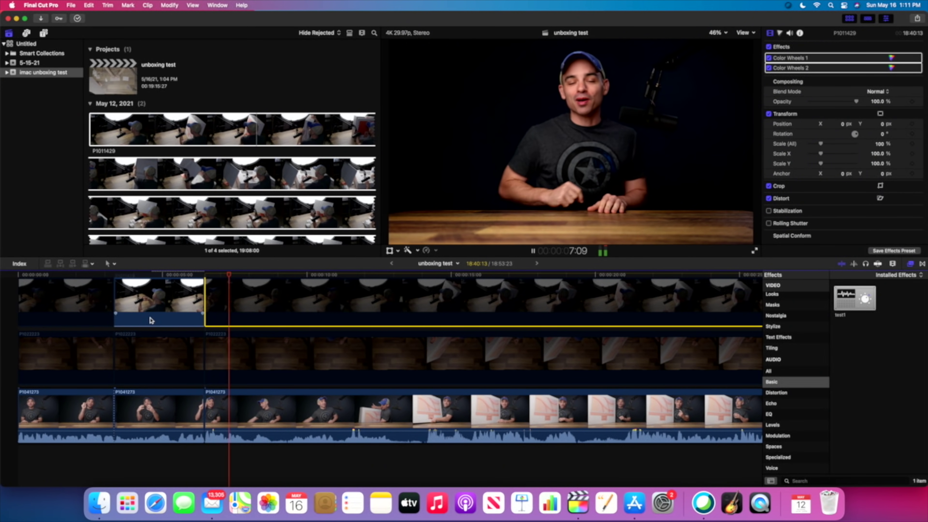
Split all camera clips at about 0:08, and cut out the section between about 0:19 and 0:21
key("space")
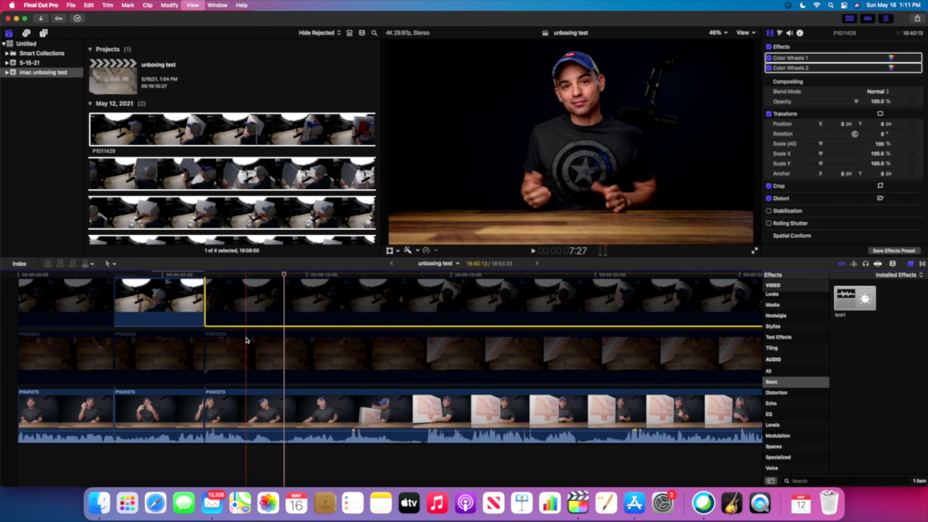
key("shift+super+b")
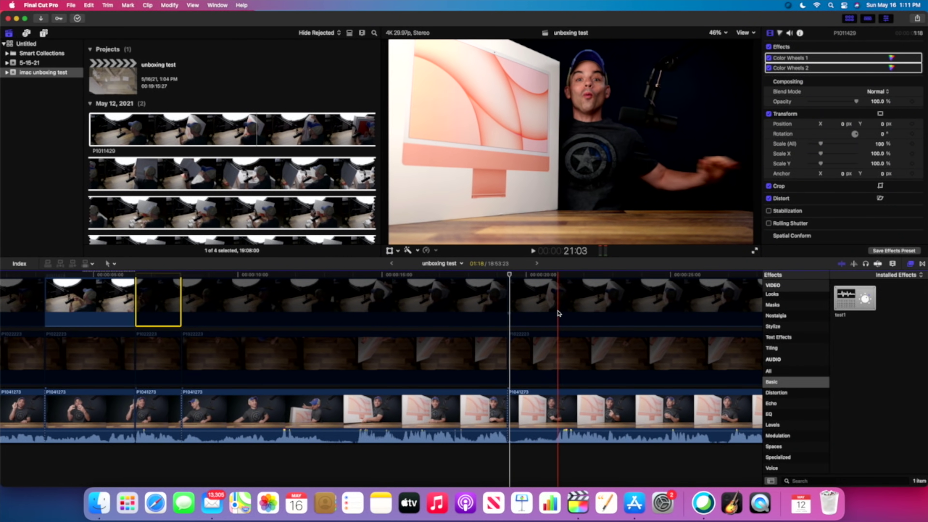
key("super+shift+b")
left_click(524, 413)
key("b")
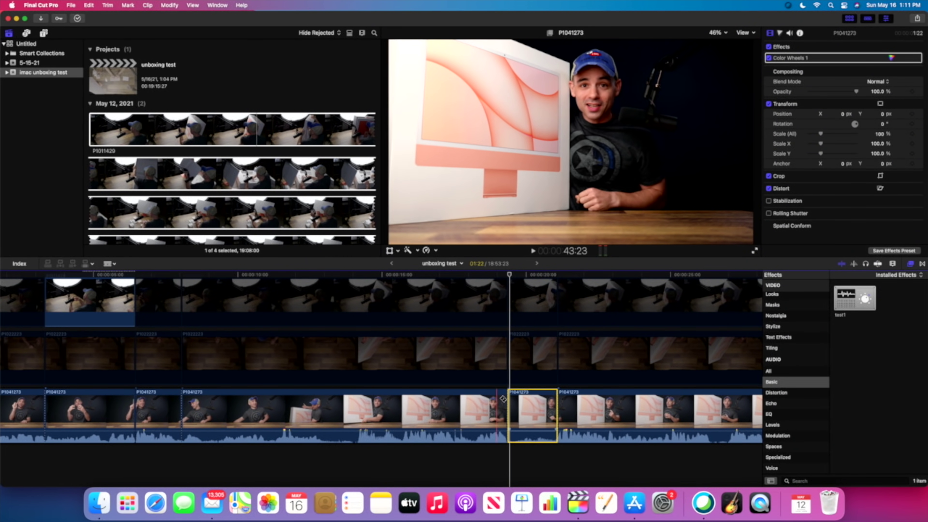
key("a")
key("BackSpace")
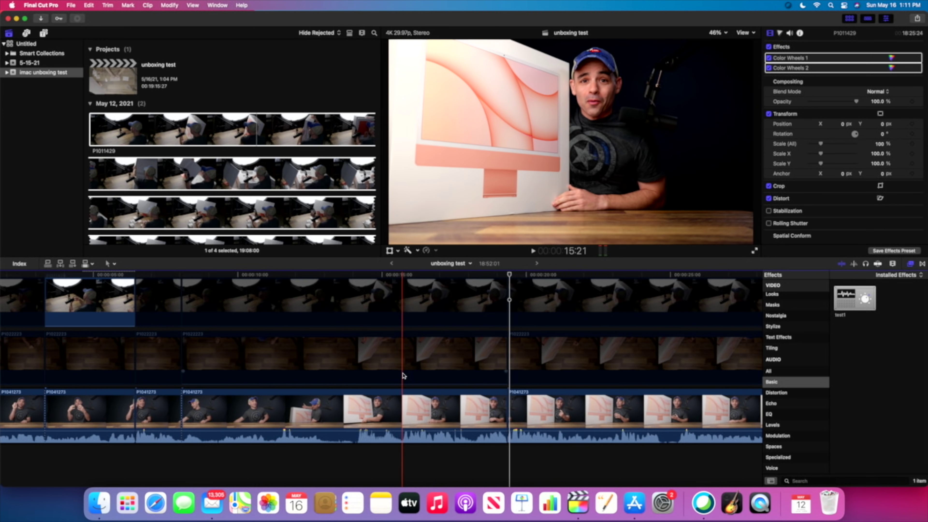
Crop base clip P1041273 tighter for the section from about 0:16 to 0:19, and play it back
left_click(431, 404)
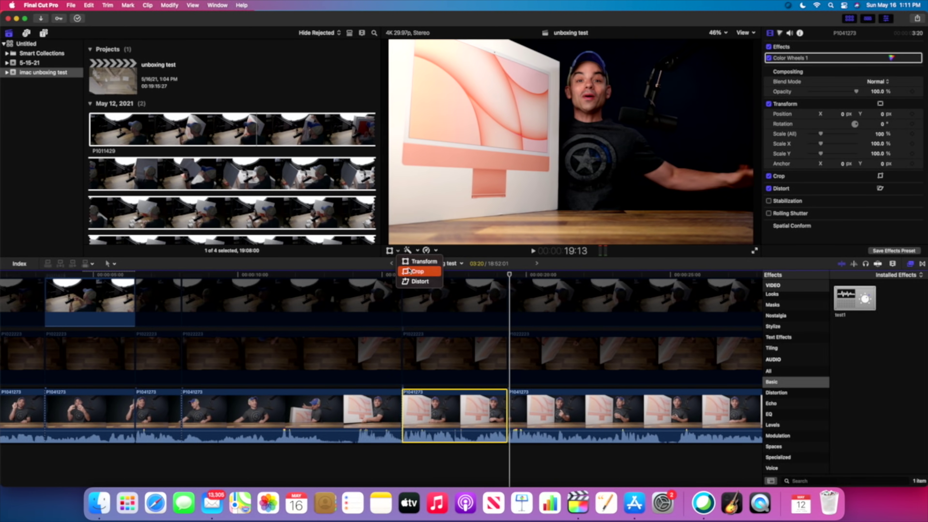
left_click(410, 271)
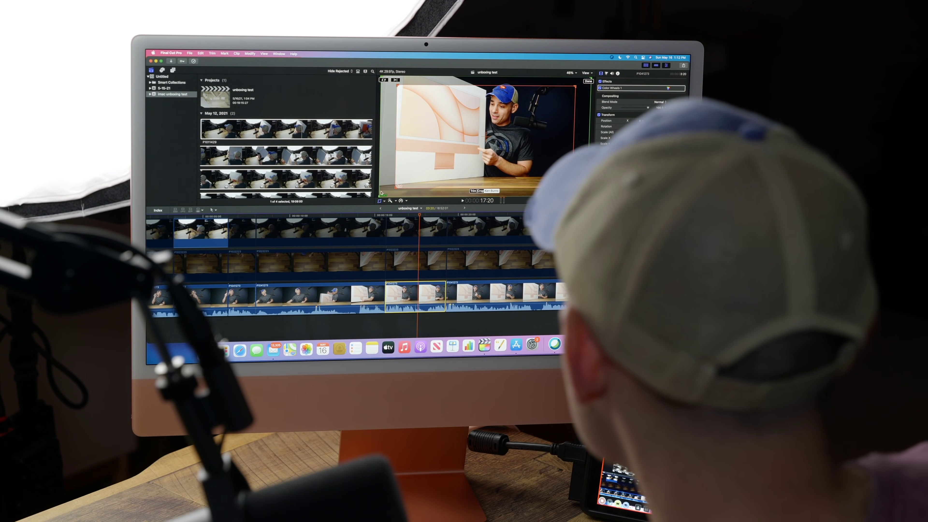
key("space")
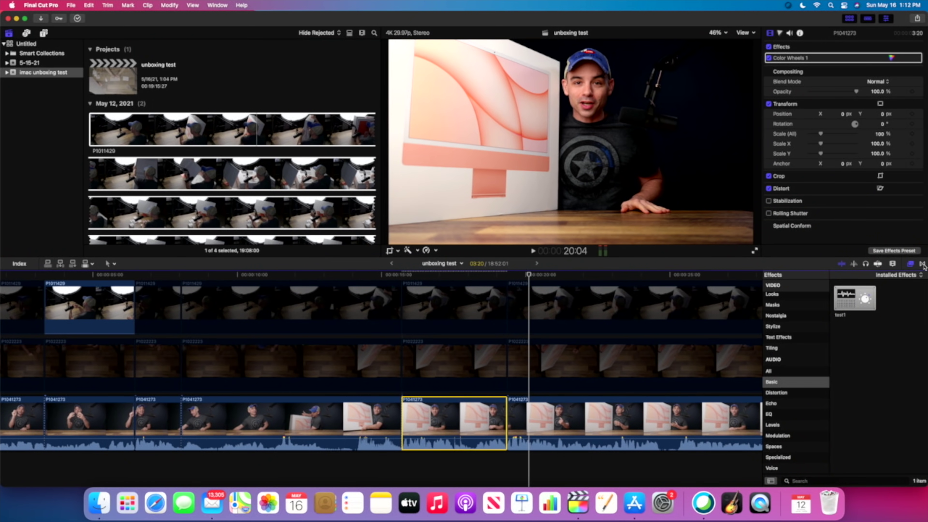
Add a Push transition from the Movements category at the base clip's cut near 0:19, with its direction set to Left to Right
left_click(923, 265)
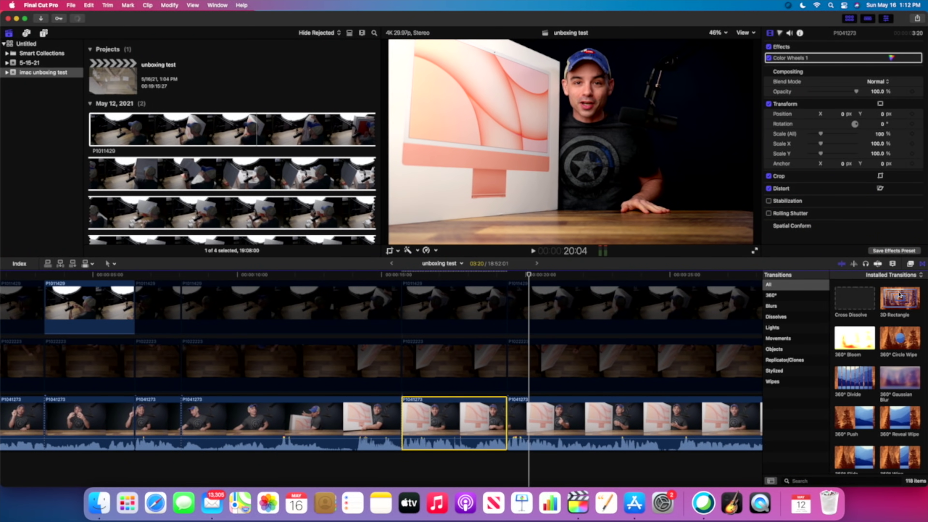
scroll(879, 351, "down", 3)
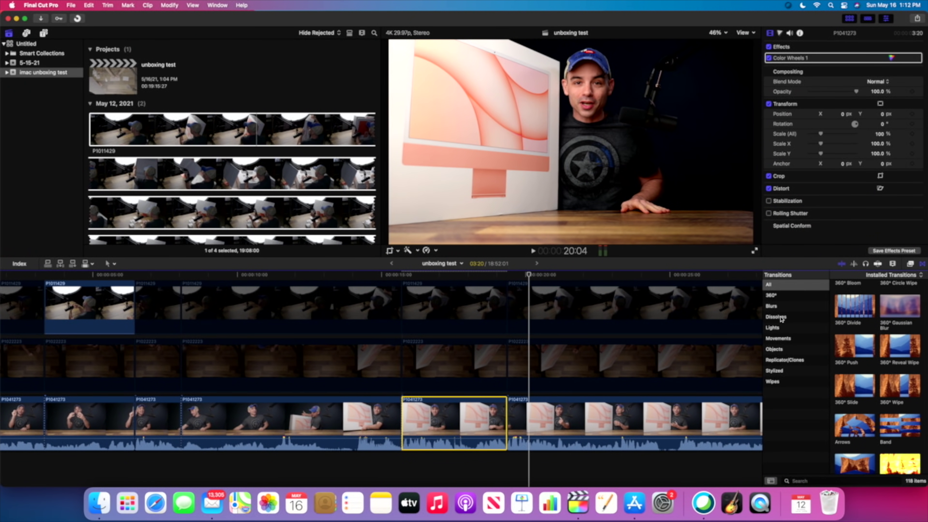
left_click(778, 338)
scroll(858, 322, "down", 8)
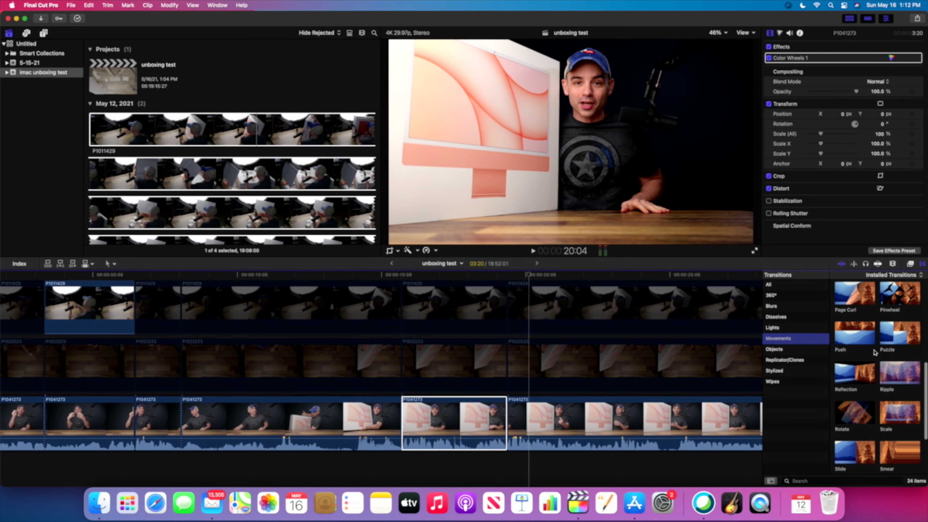
left_click_drag(859, 318, 508, 411)
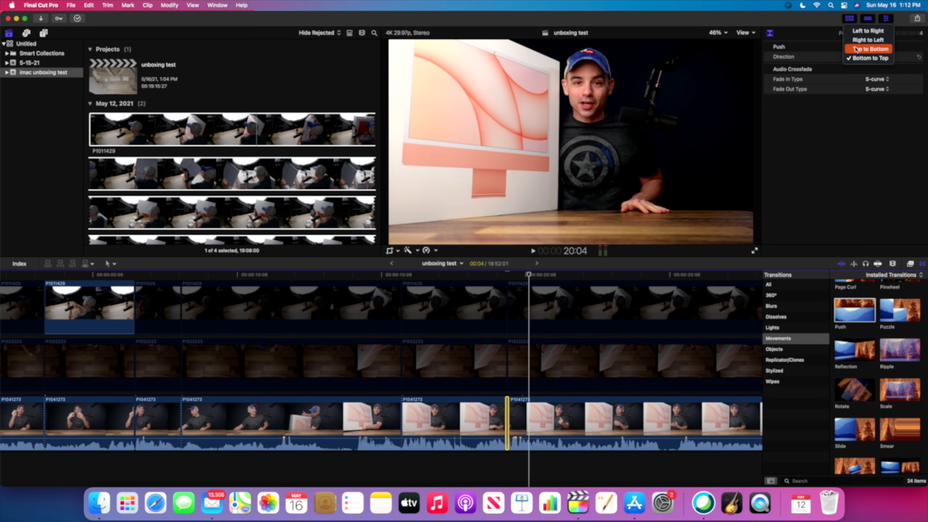
left_click(857, 33)
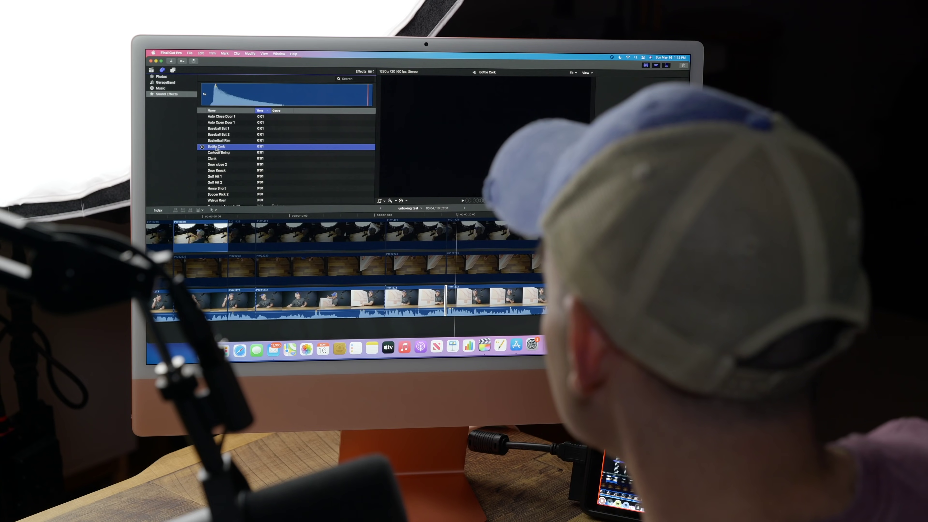
Place the Bottle Cork sound effect beneath the Push transition near 0:19 and play it back
left_click_drag(217, 149, 442, 322)
key("space")
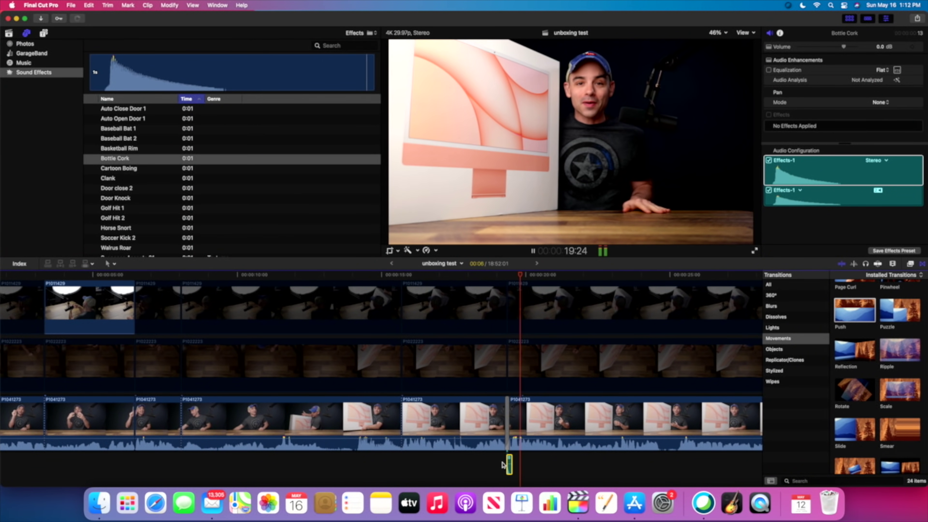
Reframe the base clip P1041273 section from about 0:22 to 0:23 at 128% scale with its Y position at -228.4 px, and play it back
key("space")
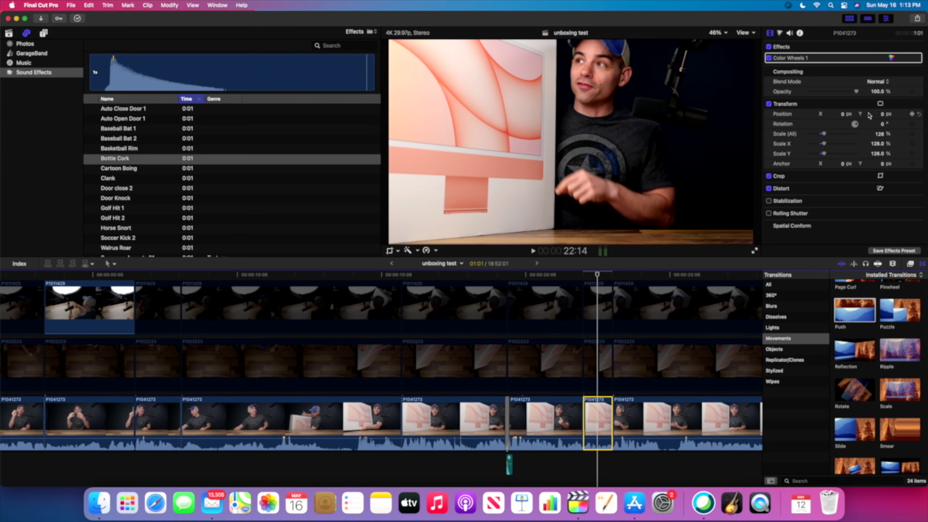
left_click_drag(882, 116, 830, 119)
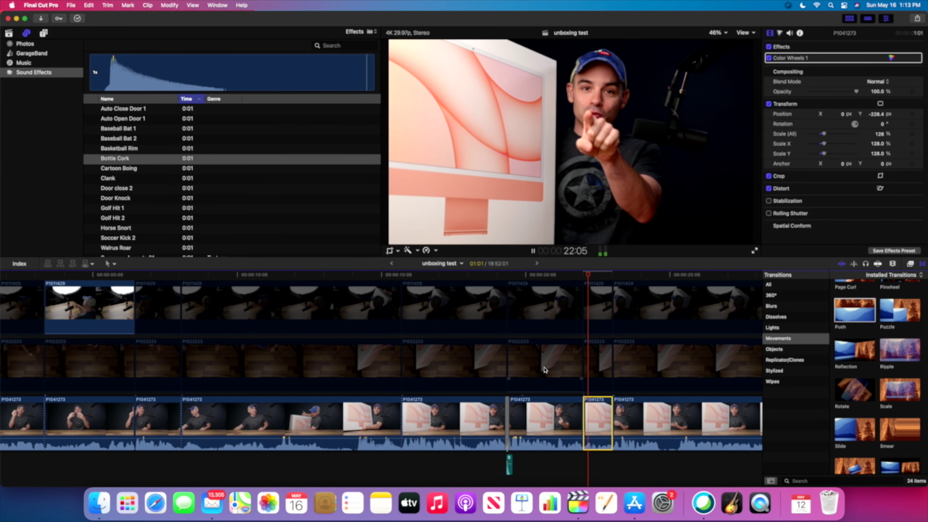
scroll(548, 371, "right", 5)
key("space")
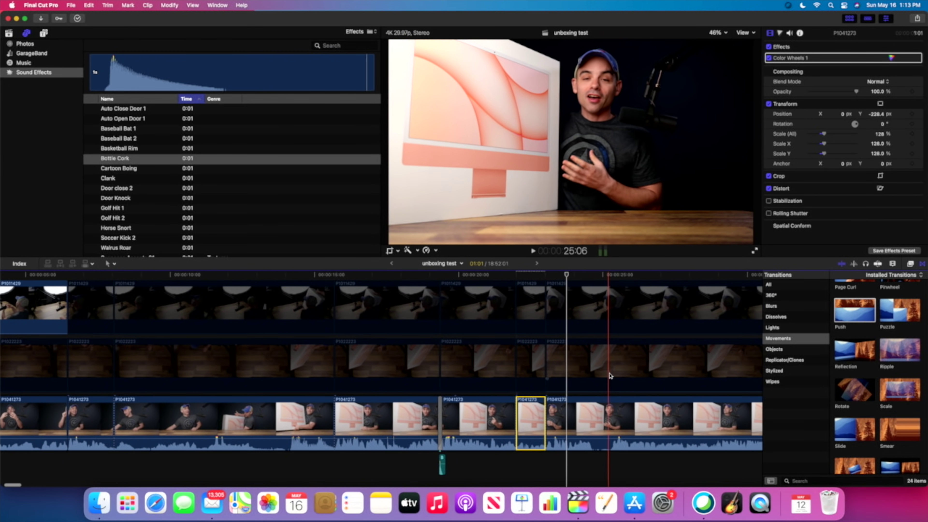
Enable the overhead clip P1022223 for the section from about 0:16 to 0:19, and play it back
key("space")
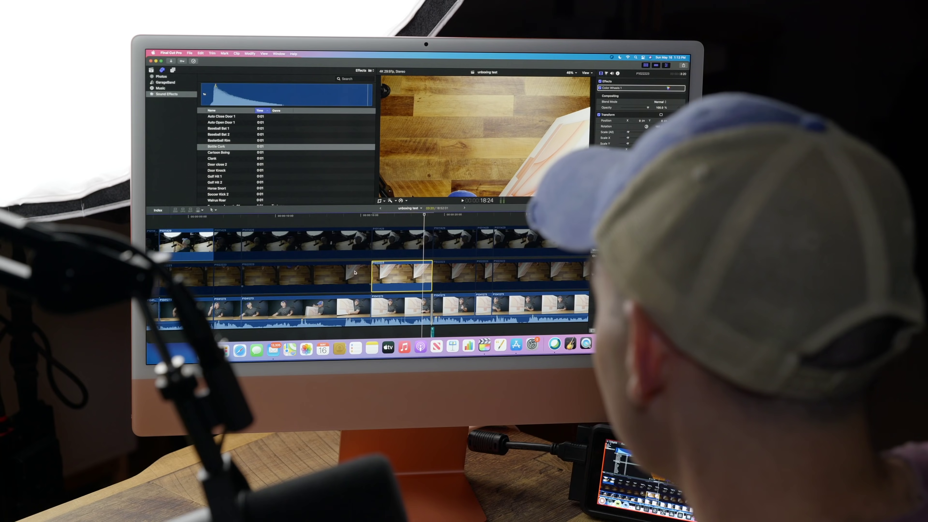
scroll(354, 272, "left", 3)
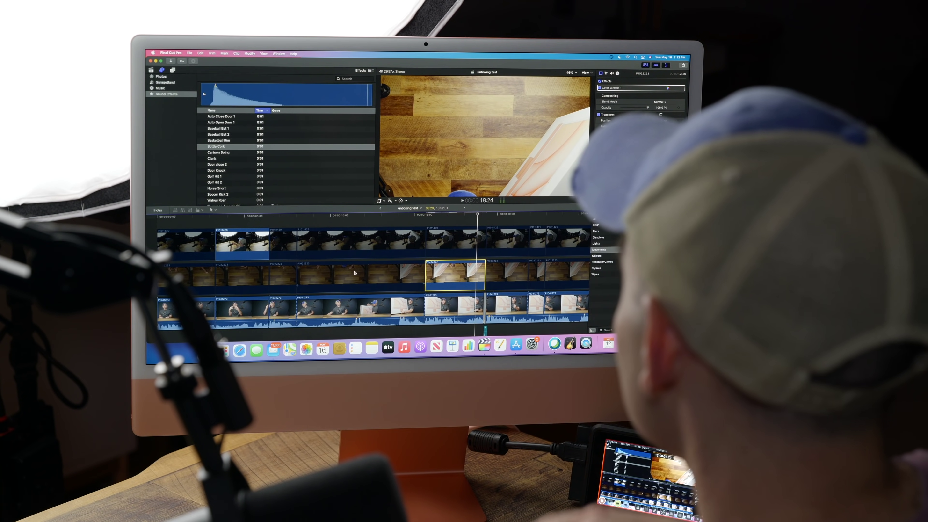
key("space")
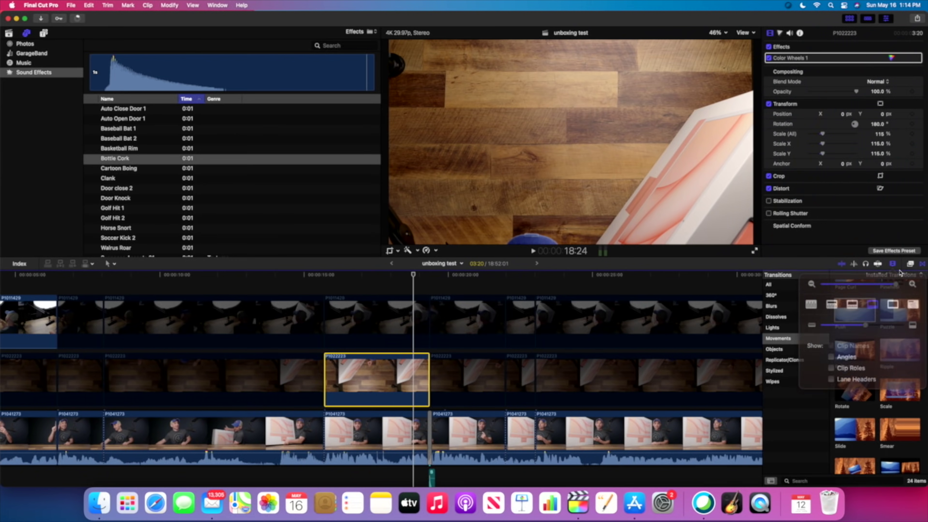
Cut the project off at about 5:00 and split all three camera clips into sections along the remaining timeline
left_click(892, 264)
left_click_drag(899, 283, 875, 282)
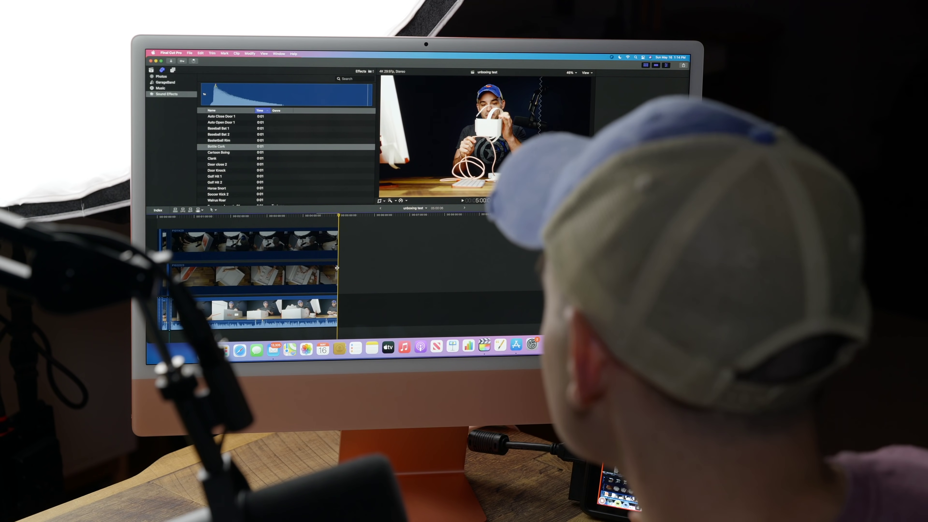
left_click(235, 252)
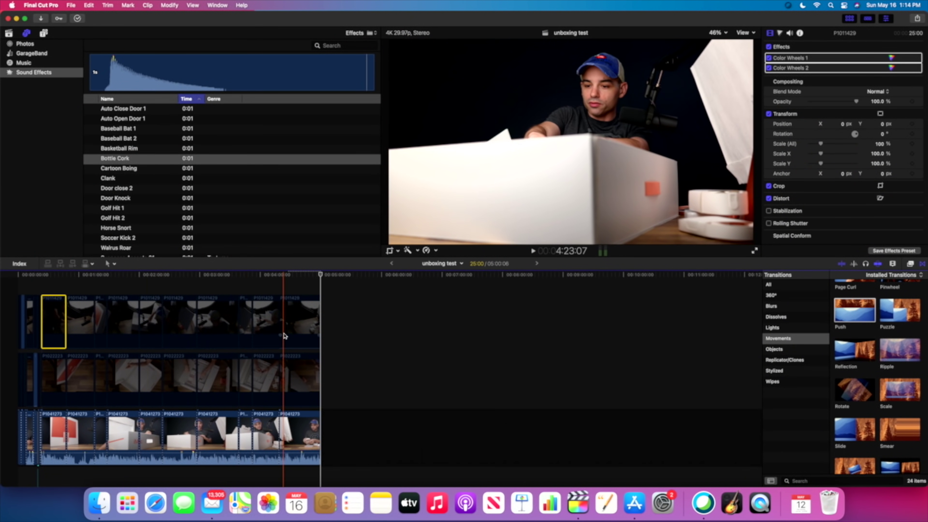
Enable selected sections of overhead clip P1022223 and top-track clip P1011429 between about 0:48 and 4:45 to alternate the camera angles
left_click(294, 380)
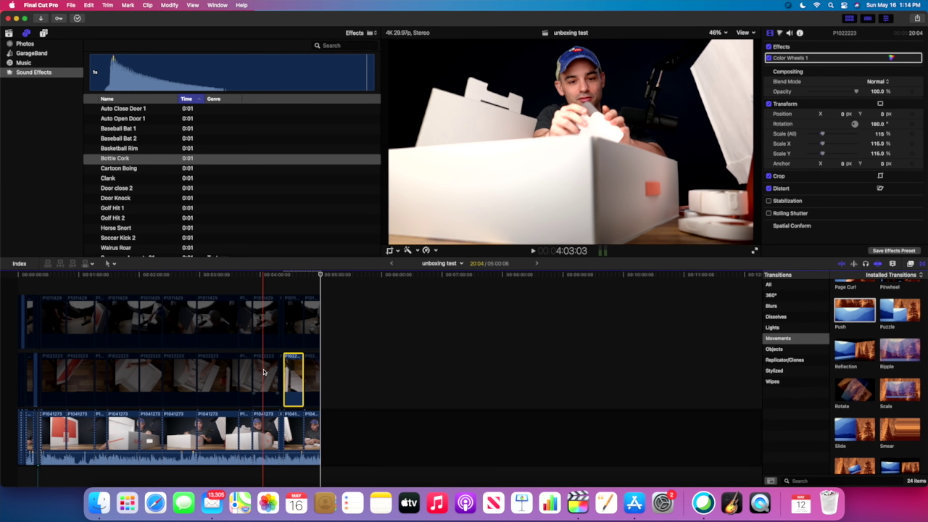
left_click(266, 380)
left_click(219, 326)
left_click(179, 376)
left_click(150, 320)
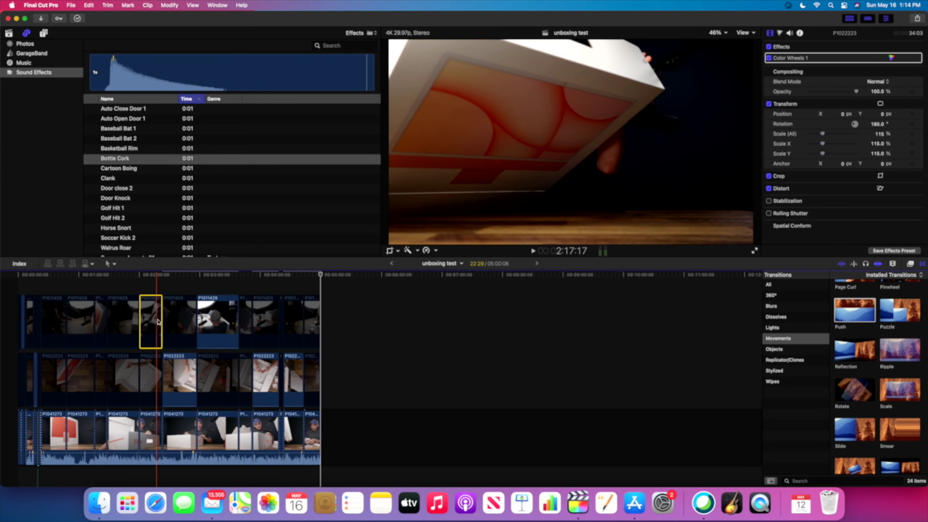
left_click(121, 378)
left_click(80, 371)
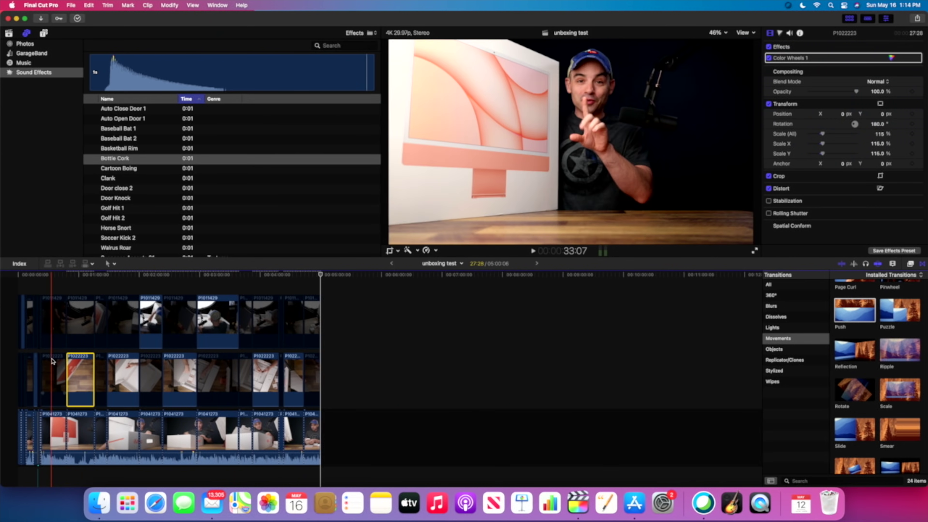
Examine the general metadata of the last P1011429 section, including its camera LUT, frame size, frame rate and codecs
left_click(313, 322)
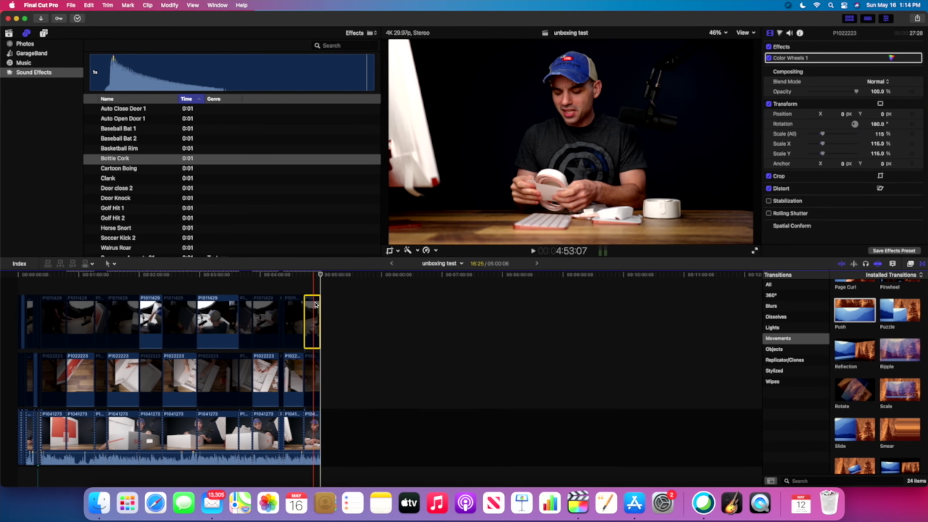
left_click(800, 34)
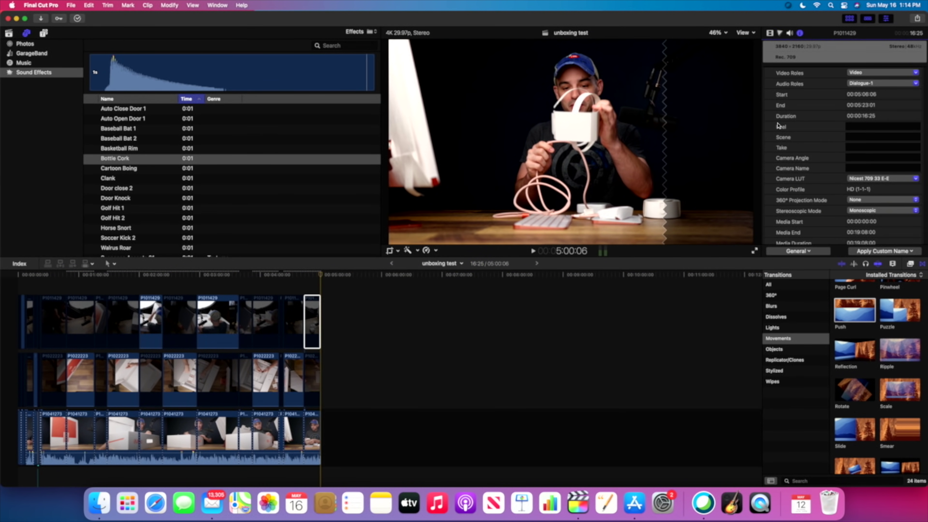
scroll(778, 126, "down", 4)
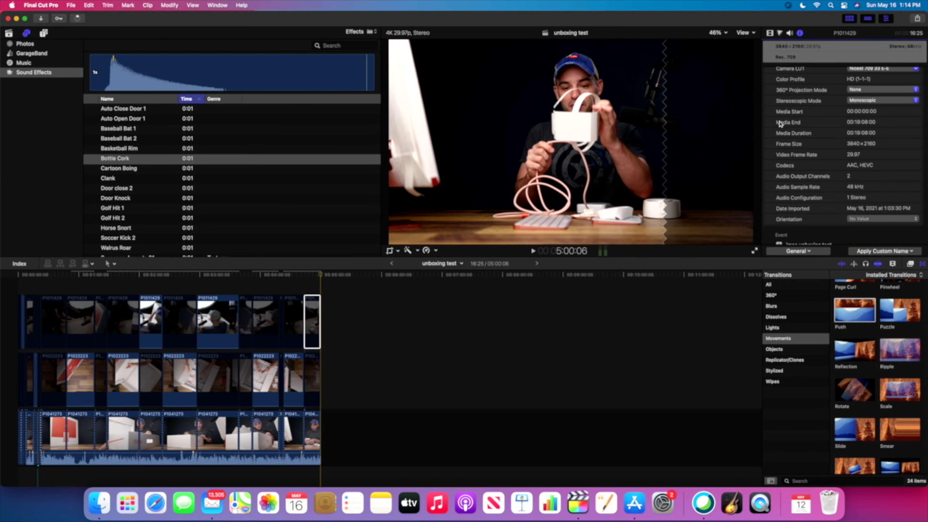
scroll(780, 125, "up", 5)
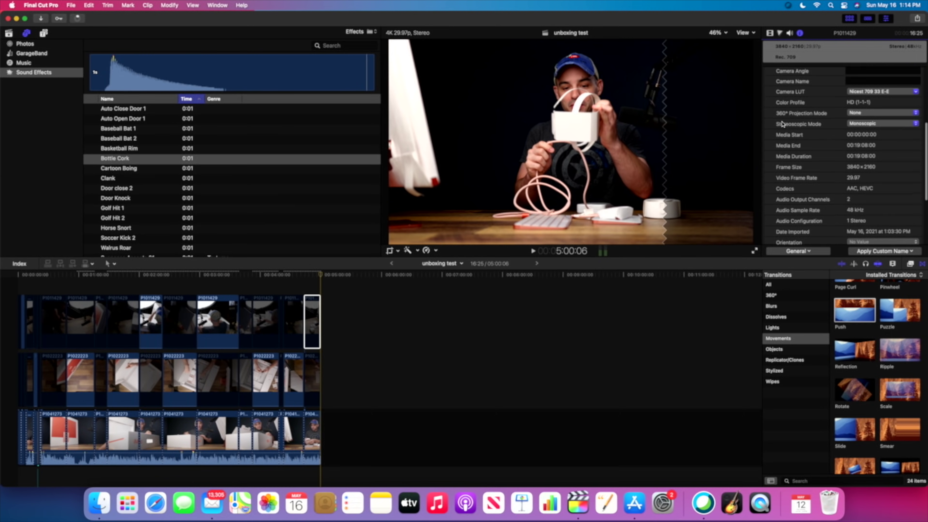
scroll(786, 126, "down", 3)
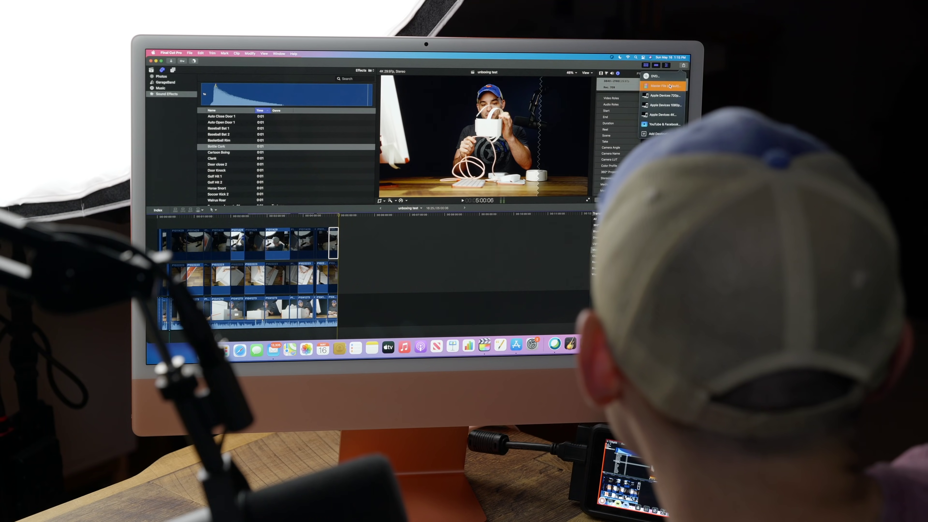
Export the project as a Master File in Computer format with H.264 Faster Encode at 3840 x 2160, and show its progress in Background Tasks
key("super+e")
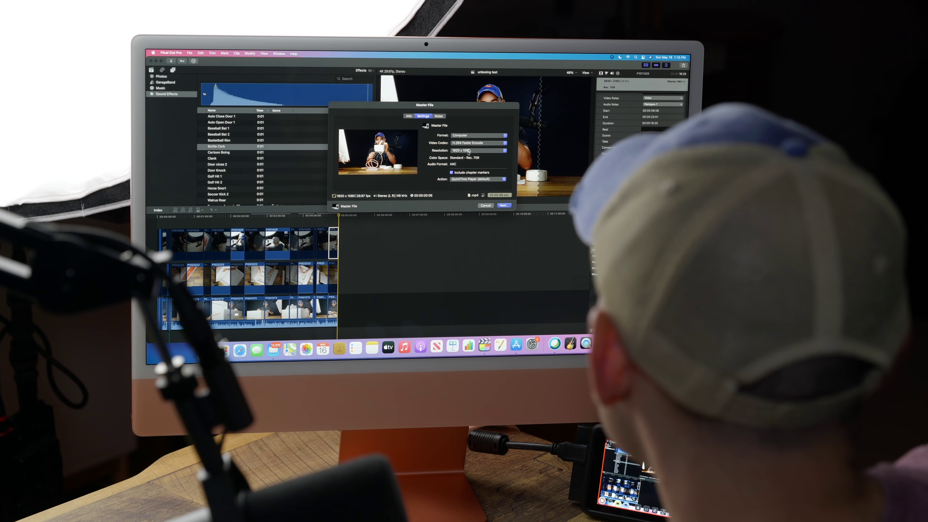
left_click(467, 143)
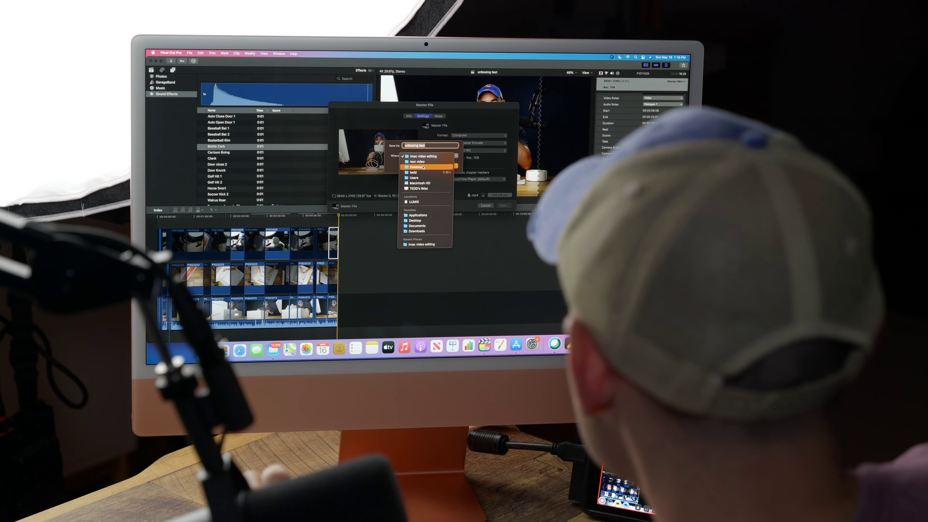
left_click(425, 155)
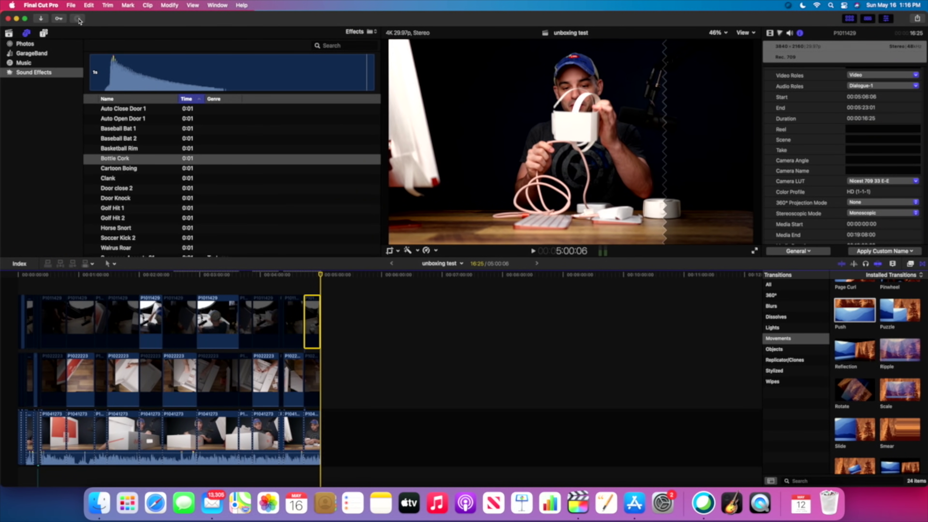
left_click(78, 18)
left_click_drag(104, 27, 269, 43)
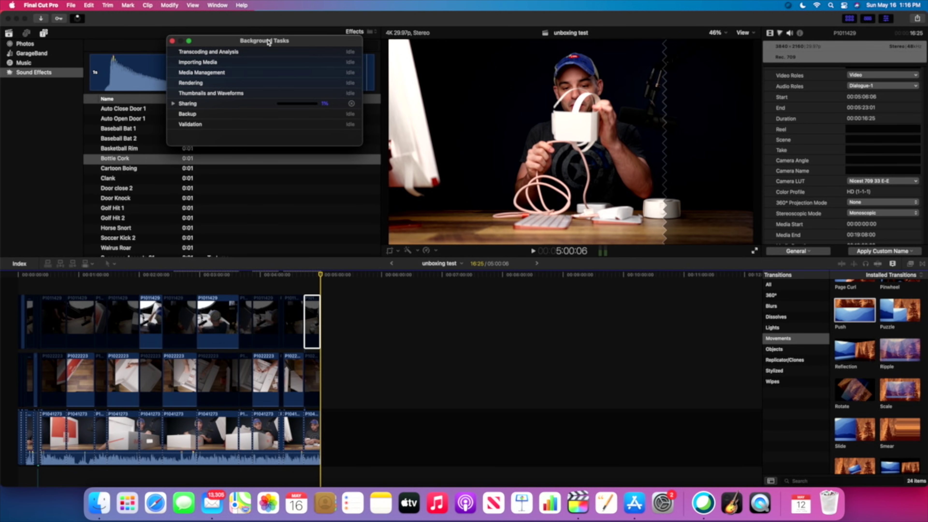